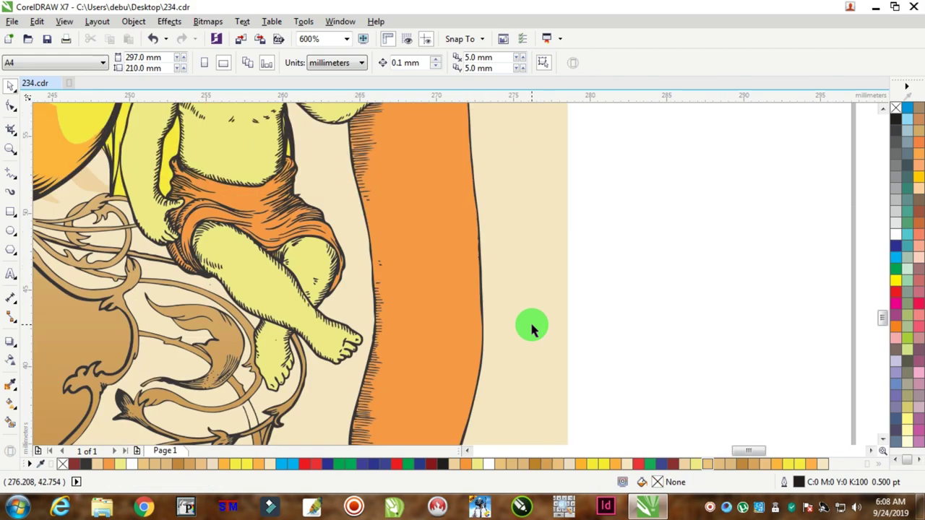
- Inspect the fill colour models of the orange scroll beside the right cherub and the yellow area of the skull
left_click(416, 243)
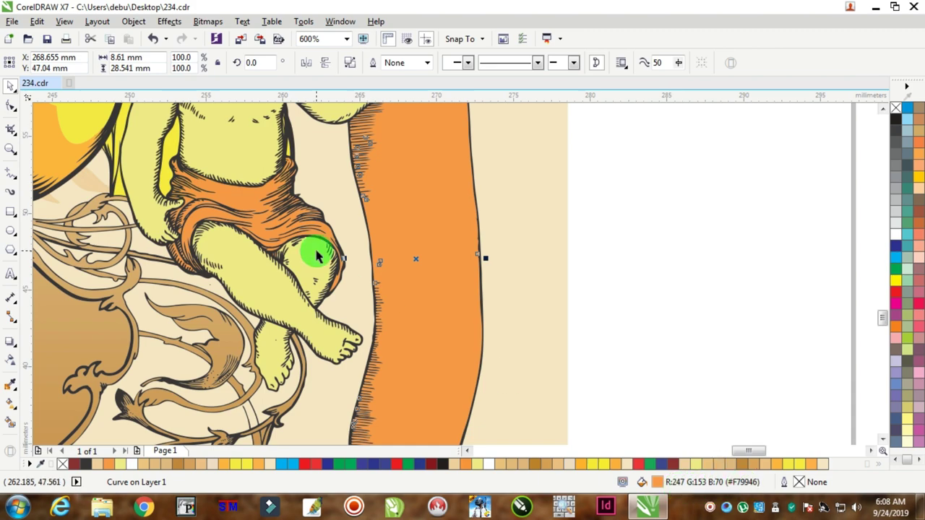
scroll(318, 253, "down", 5)
left_click(491, 188)
scroll(242, 238, "up", 2)
scroll(244, 229, "up", 2)
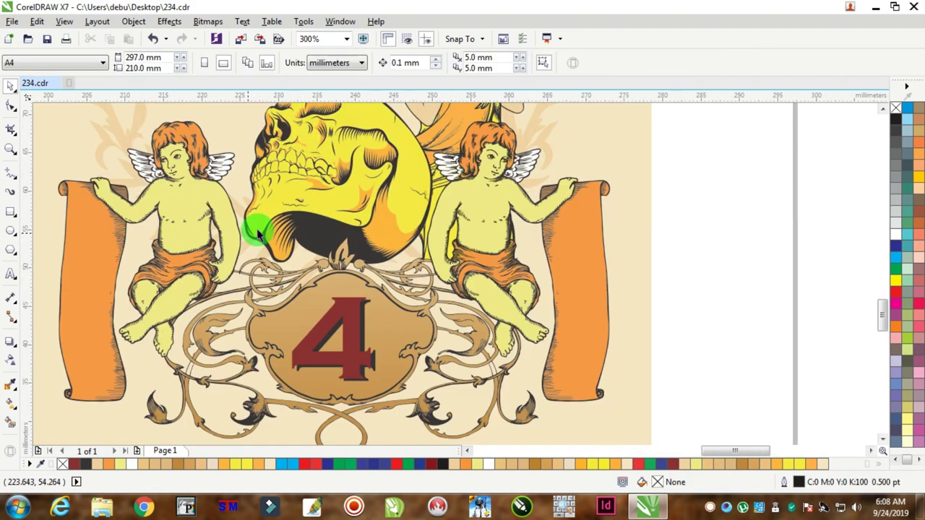
scroll(361, 130, "up", 4)
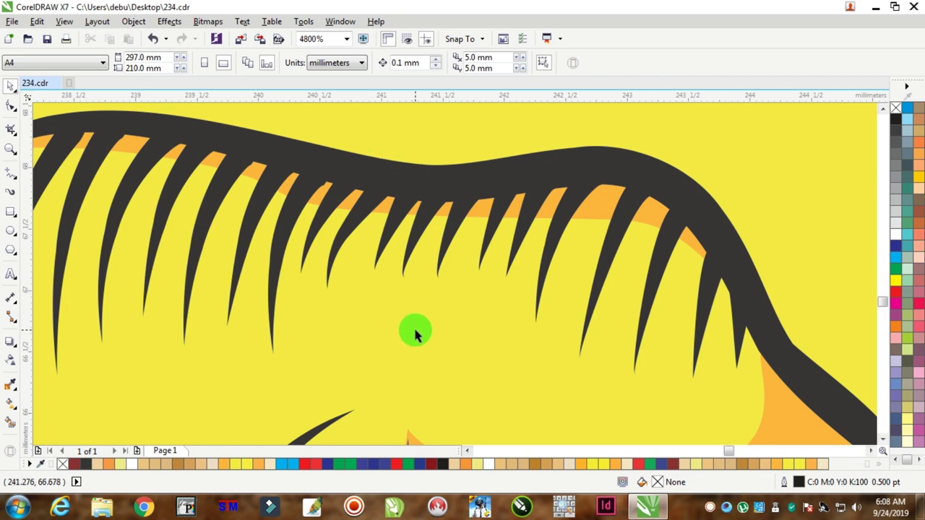
left_click(416, 330)
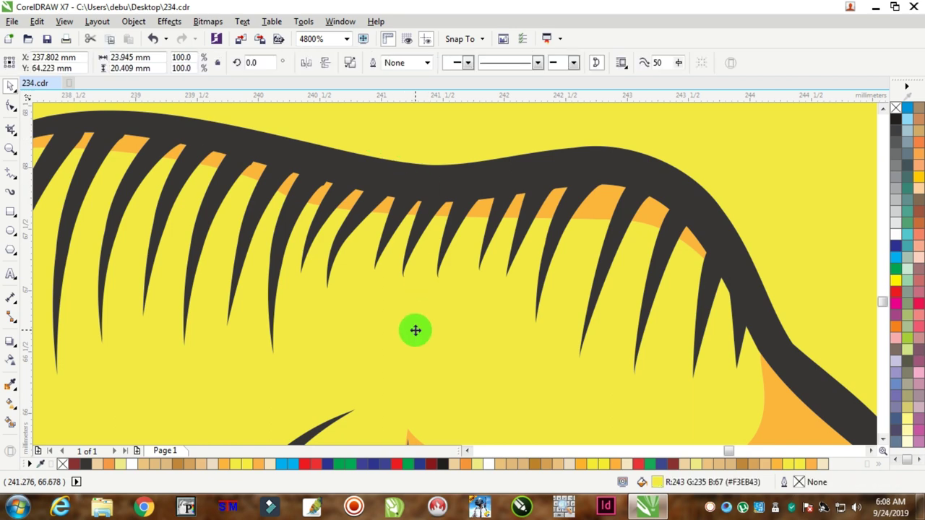
double_click(656, 483)
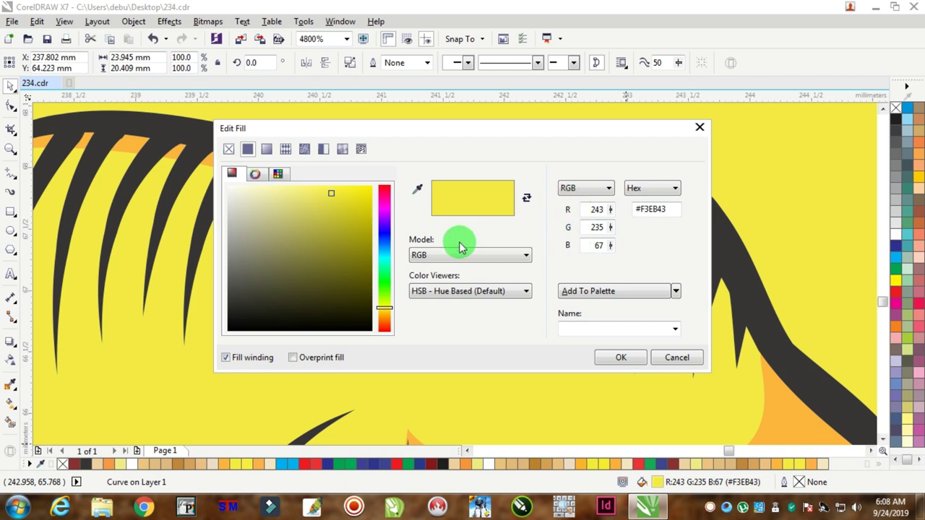
left_click(698, 130)
- Move the left cherub's yellow skin fill and orange hair fill away from their outlines
scroll(371, 252, "down", 8)
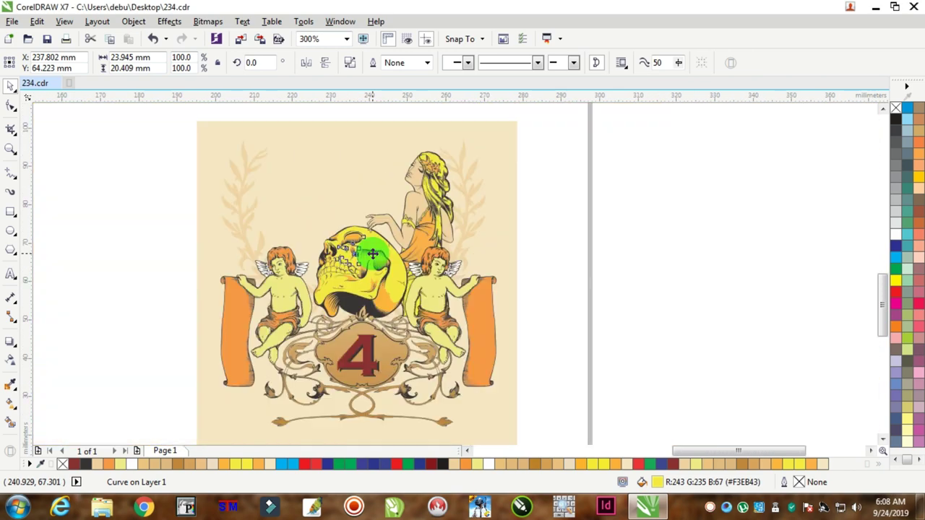
scroll(371, 252, "down", 4)
scroll(337, 260, "up", 8)
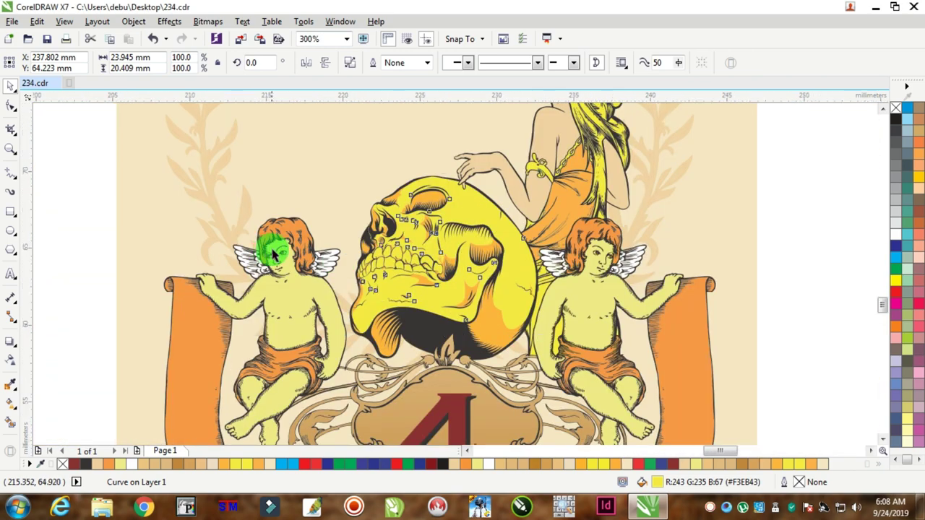
scroll(274, 253, "up", 4)
left_click(233, 219)
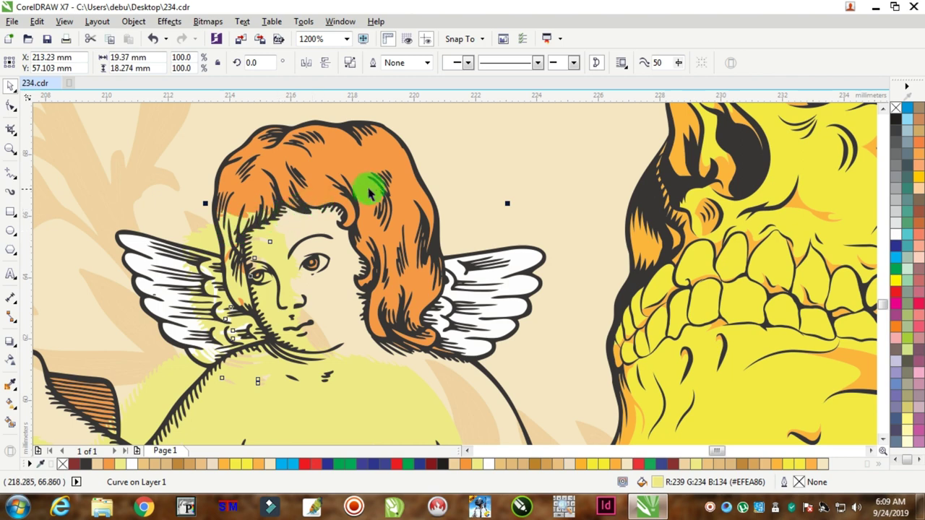
left_click_drag(368, 192, 456, 142)
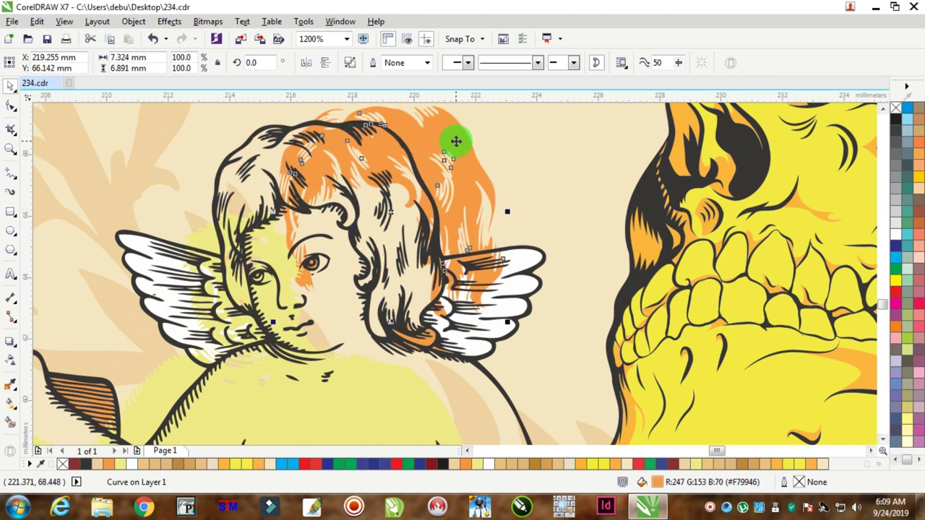
- Undo both moves of the left cherub's skin and hair fills
left_click(36, 21)
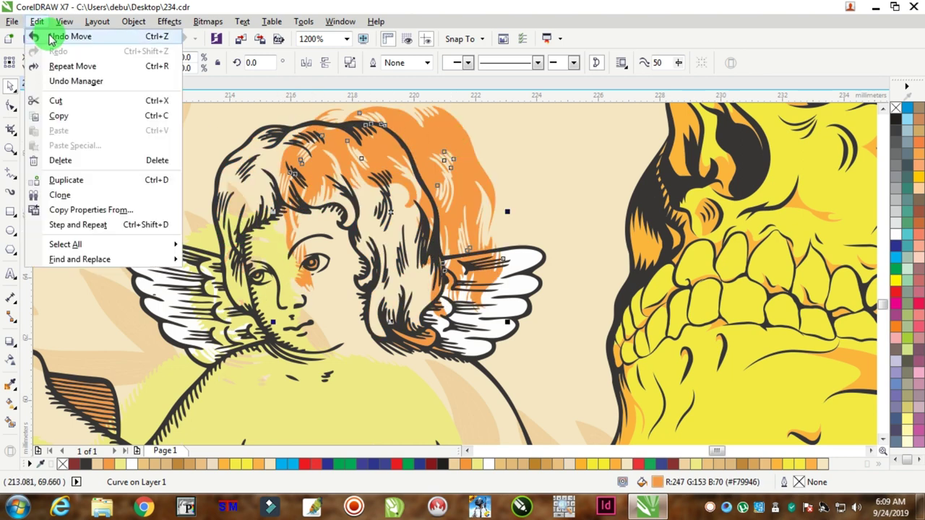
left_click(41, 35)
left_click(37, 21)
left_click(37, 34)
- Check the fill colour values of the red, green and blue circles under the heading, leaving nothing selected
scroll(440, 258, "down", 2)
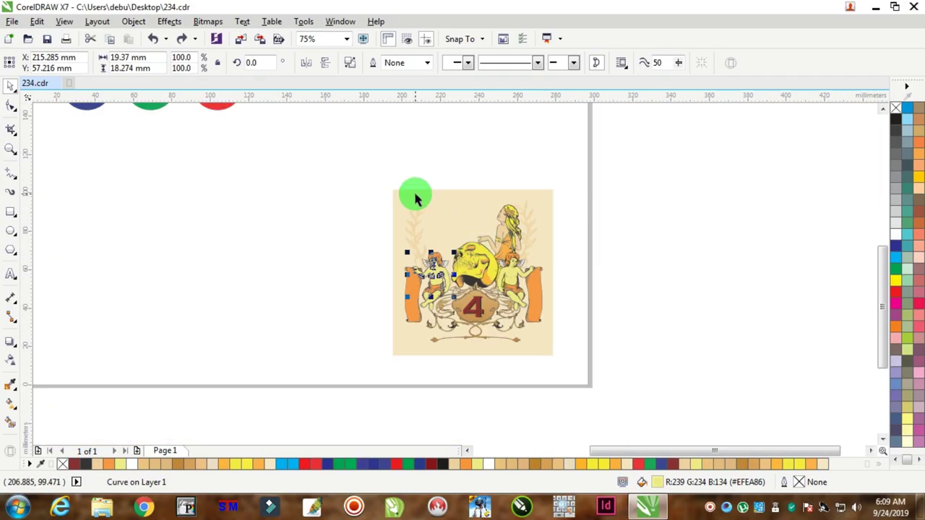
scroll(374, 159, "down", 2)
scroll(347, 155, "up", 4)
left_click(485, 226)
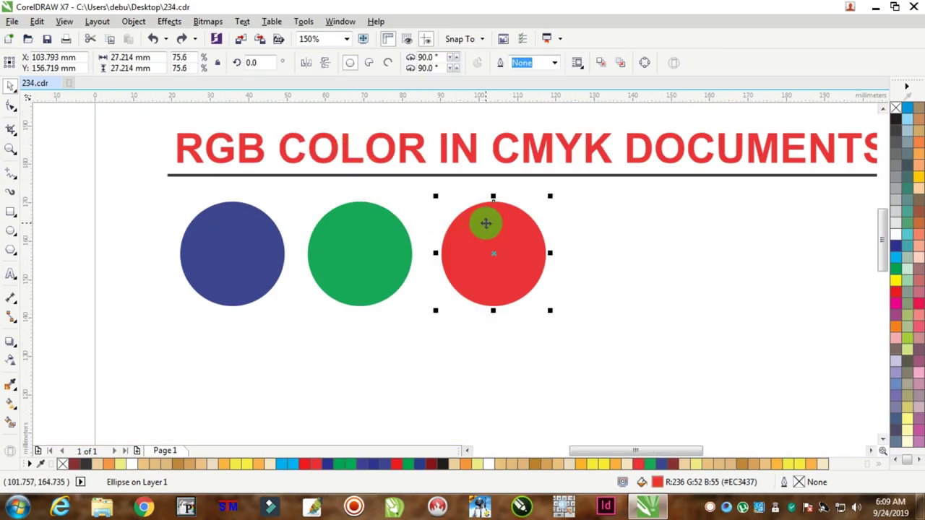
double_click(656, 483)
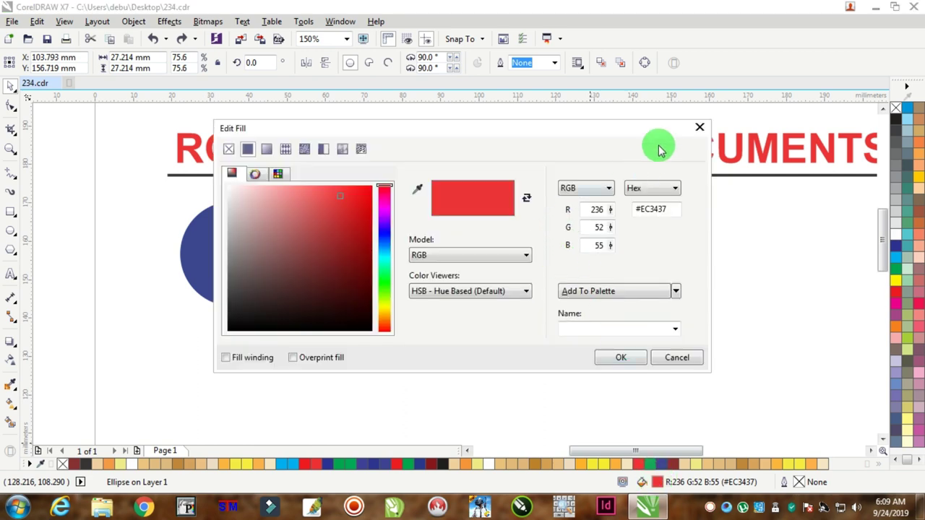
left_click(699, 127)
left_click(357, 241)
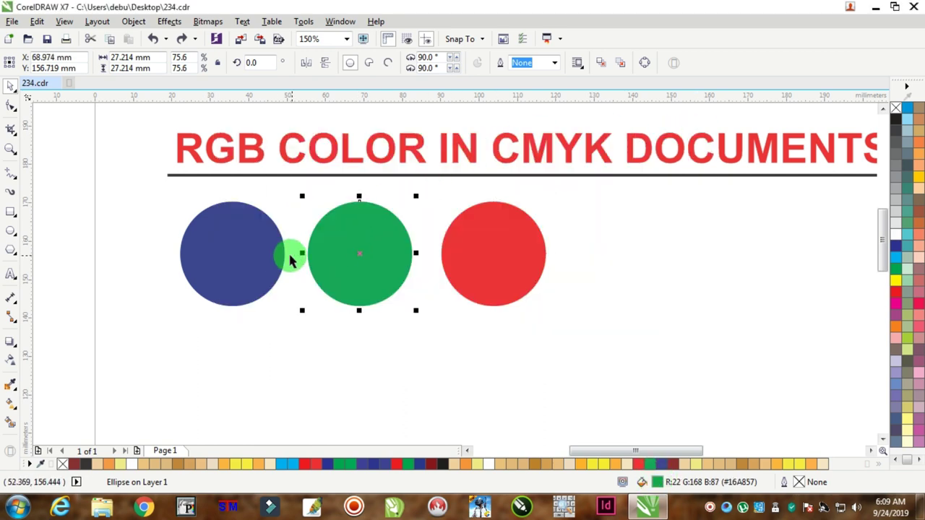
left_click(281, 264)
scroll(310, 252, "down", 5)
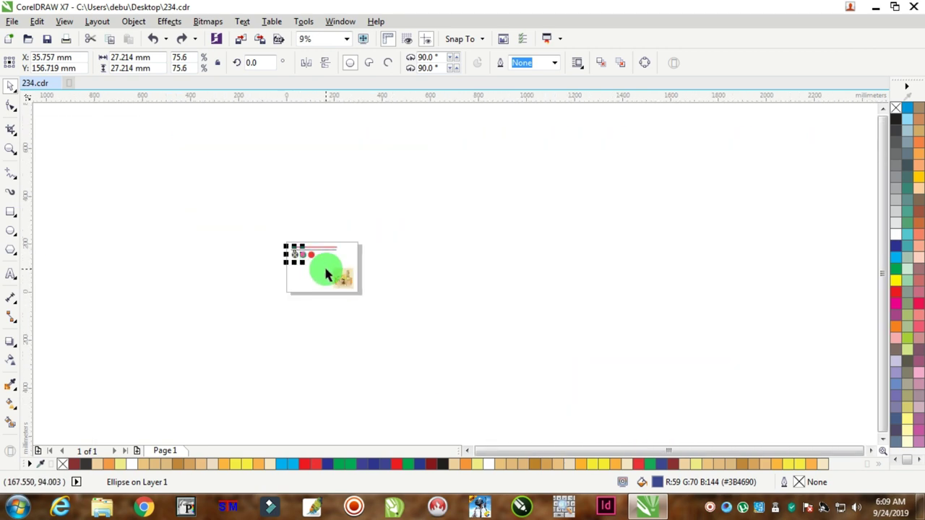
scroll(325, 273, "up", 2)
left_click(592, 206)
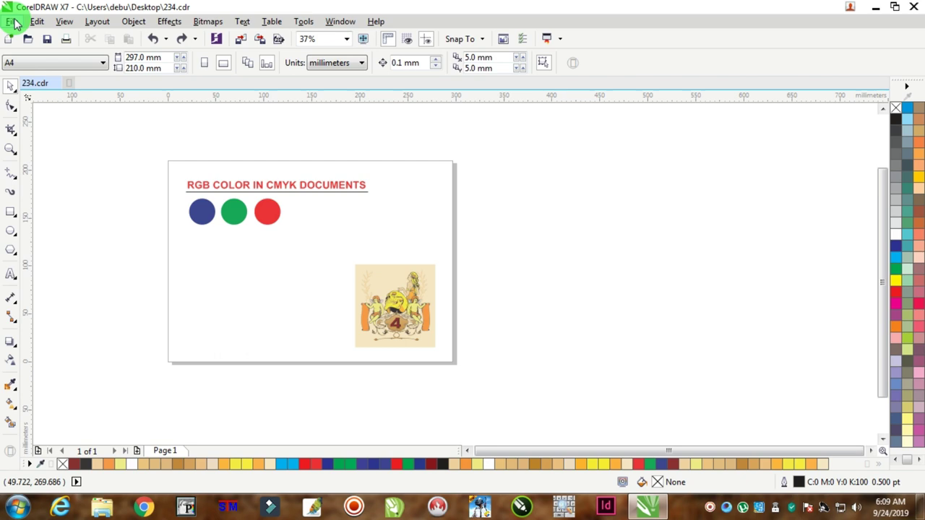
- Start an object replacement in the Replace Wizard using the option to replace a color model or palette
left_click(36, 22)
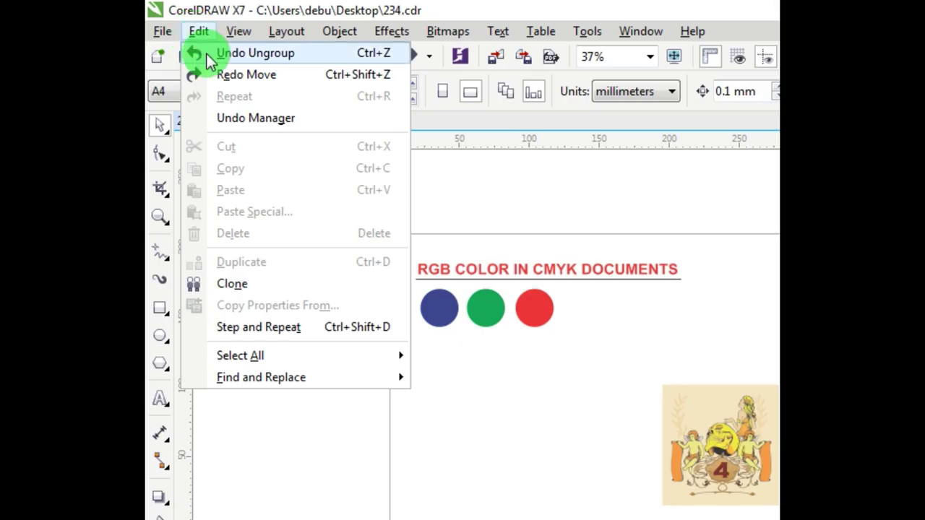
mouse_move(263, 378)
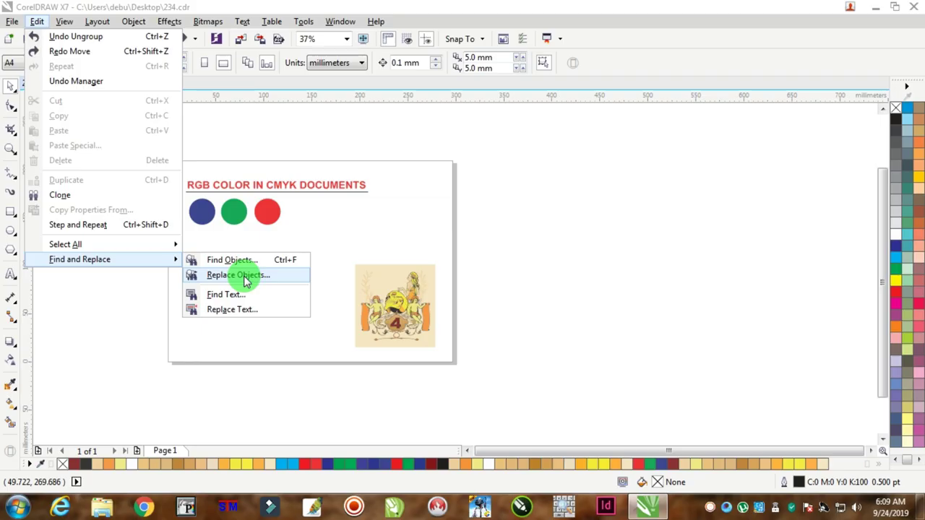
left_click(500, 401)
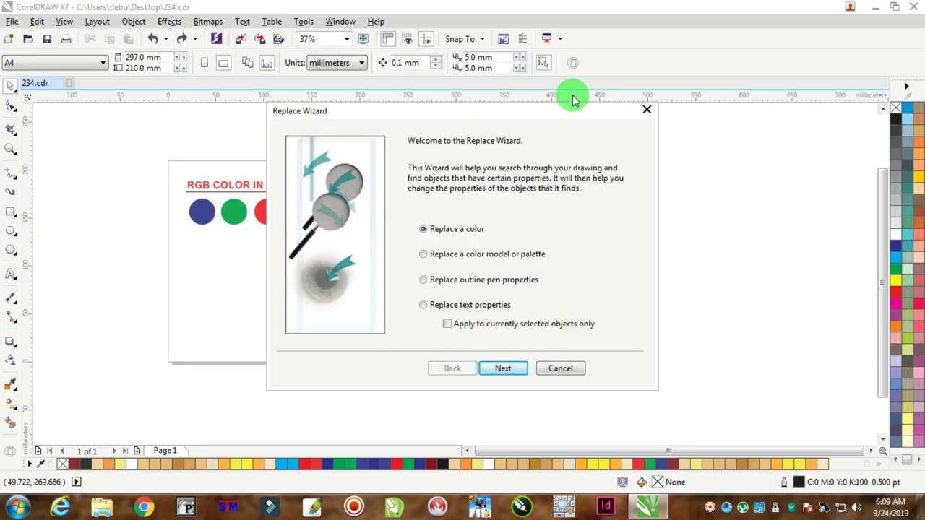
left_click_drag(548, 110, 745, 114)
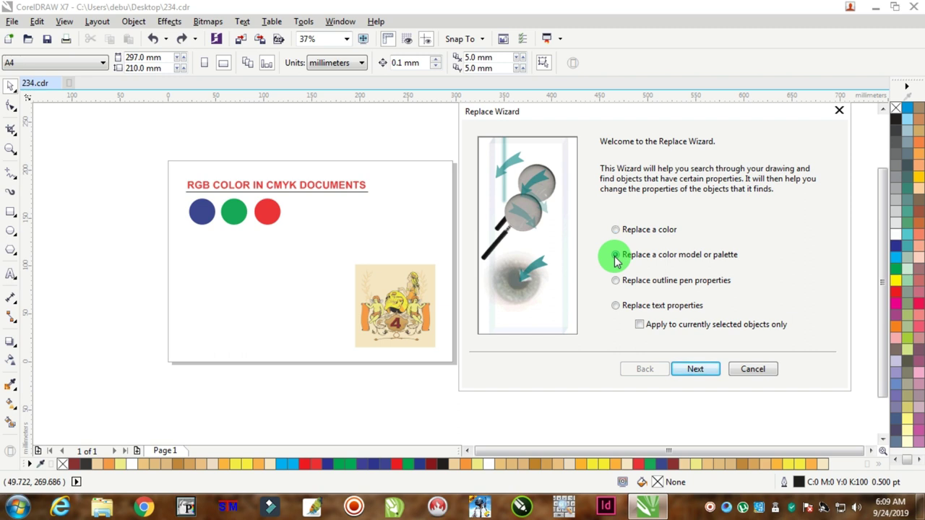
left_click(695, 369)
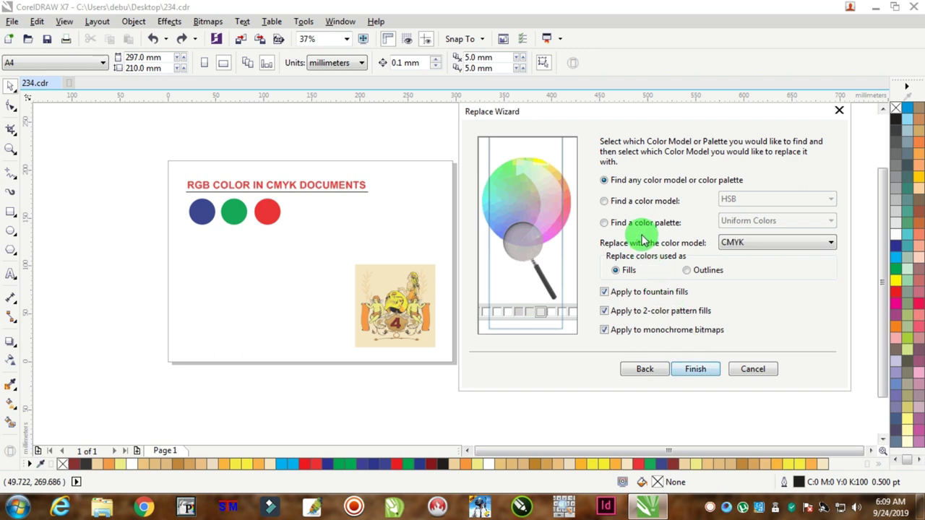
- Set the replacement to find the RGB color model in fills and replace it with CMYK, and run the search
left_click(604, 202)
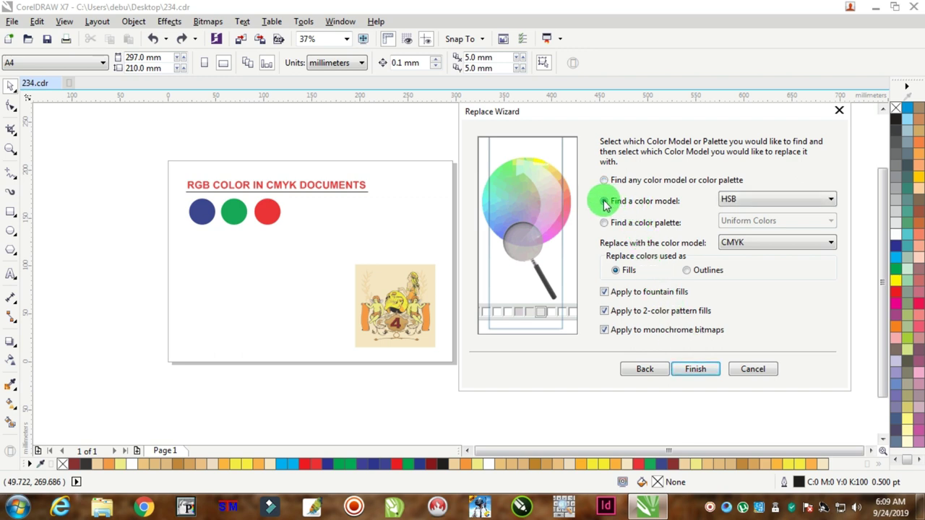
left_click(747, 203)
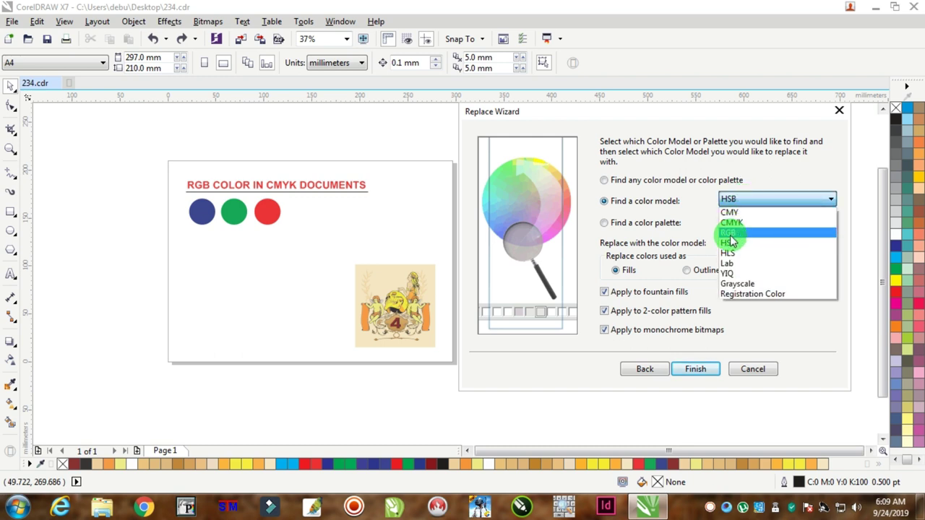
left_click(729, 235)
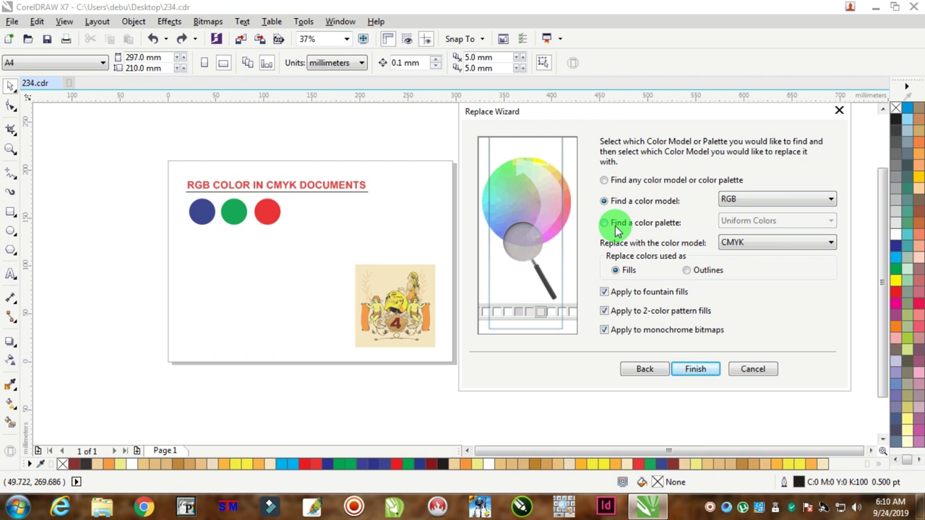
left_click_drag(640, 113, 651, 66)
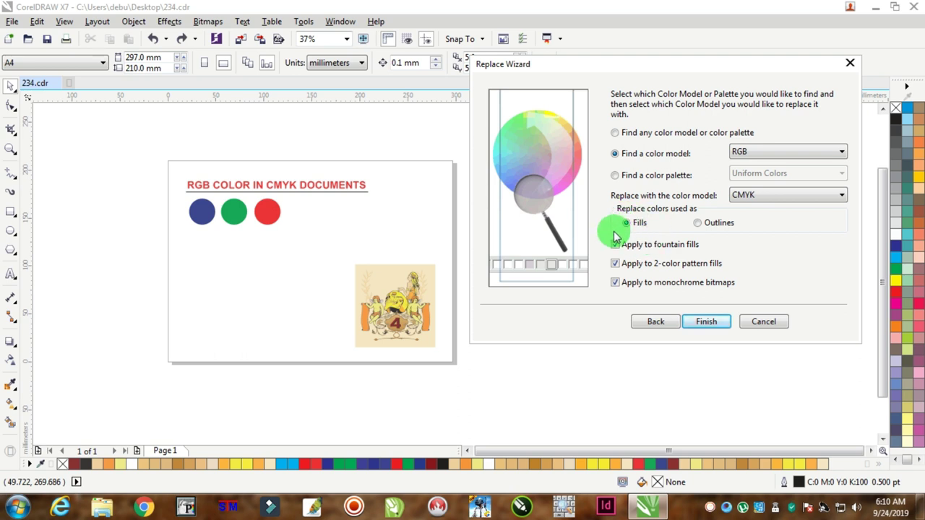
left_click(705, 322)
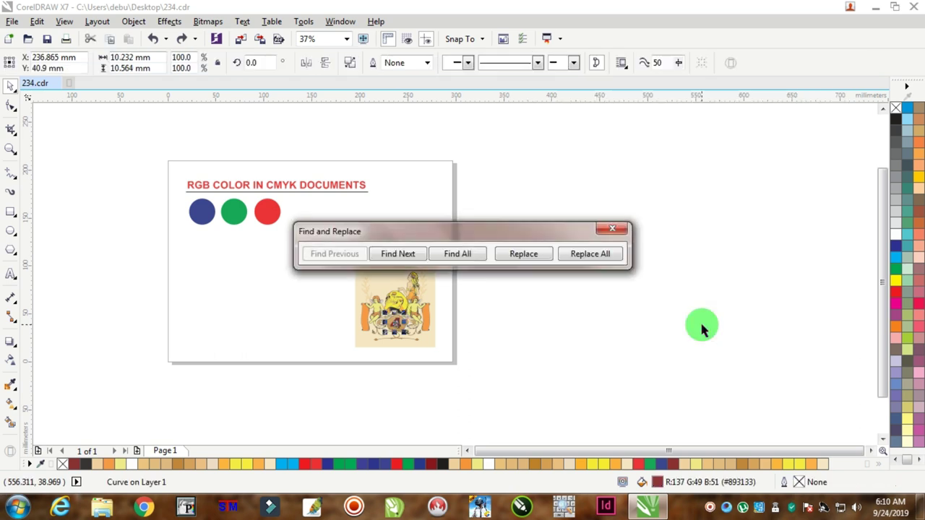
- Replace all found RGB fills with CMYK at once and close Find and Replace
left_click_drag(543, 231, 730, 106)
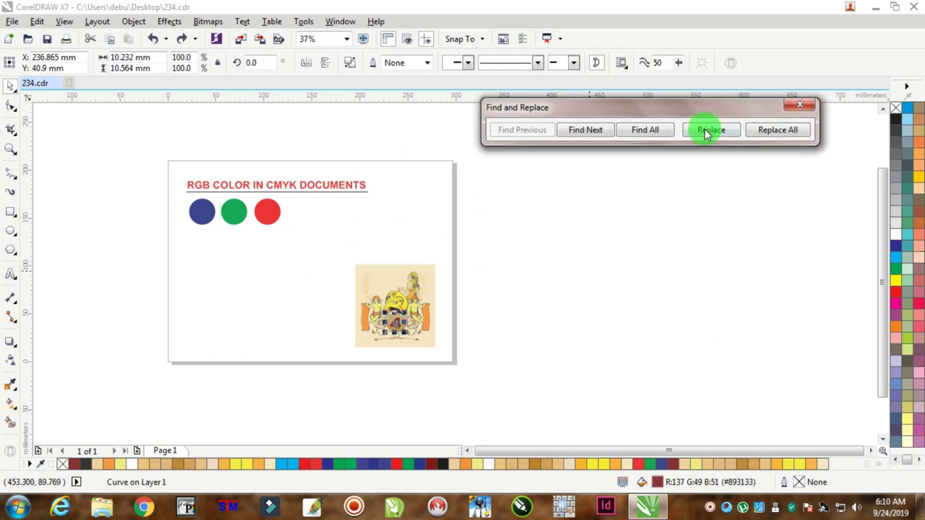
left_click(773, 131)
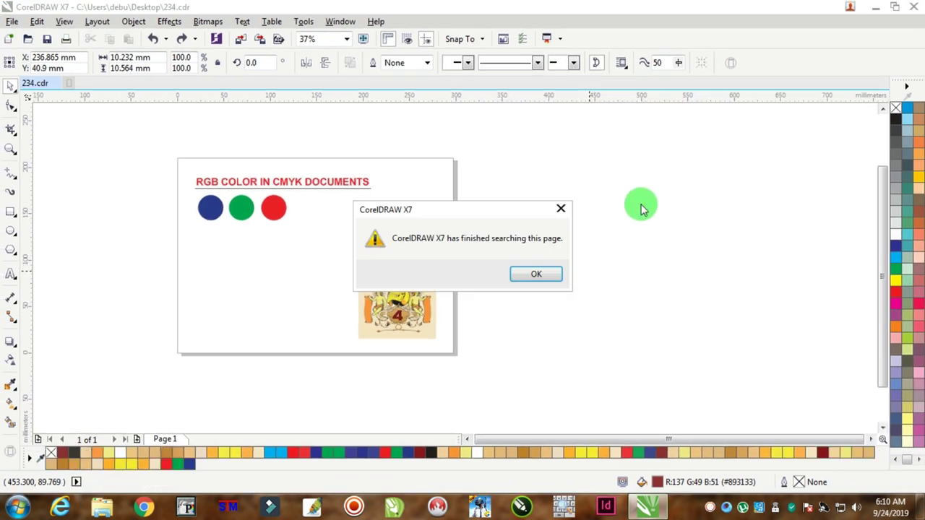
left_click(542, 276)
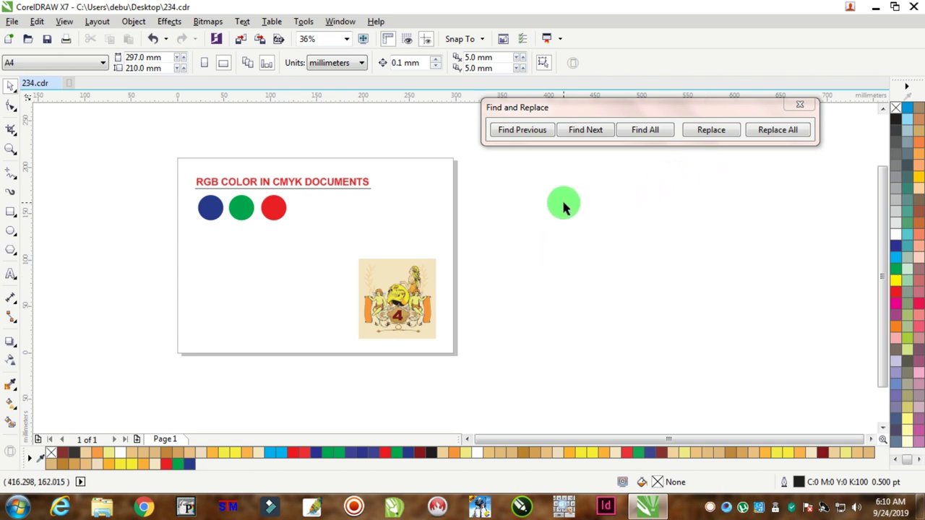
left_click(800, 104)
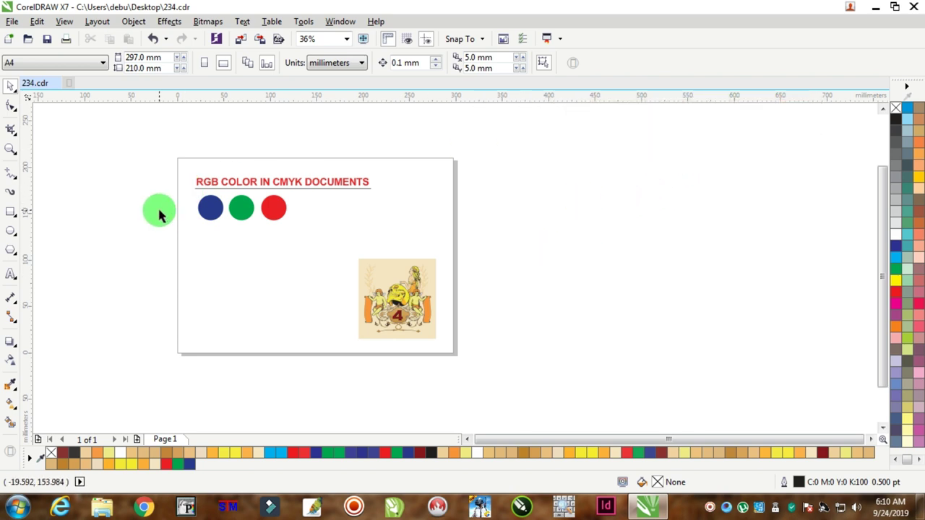
- Check the fill colour models of the heading text, the red circle and the orange scroll beside the right cherub
scroll(334, 187, "up", 4)
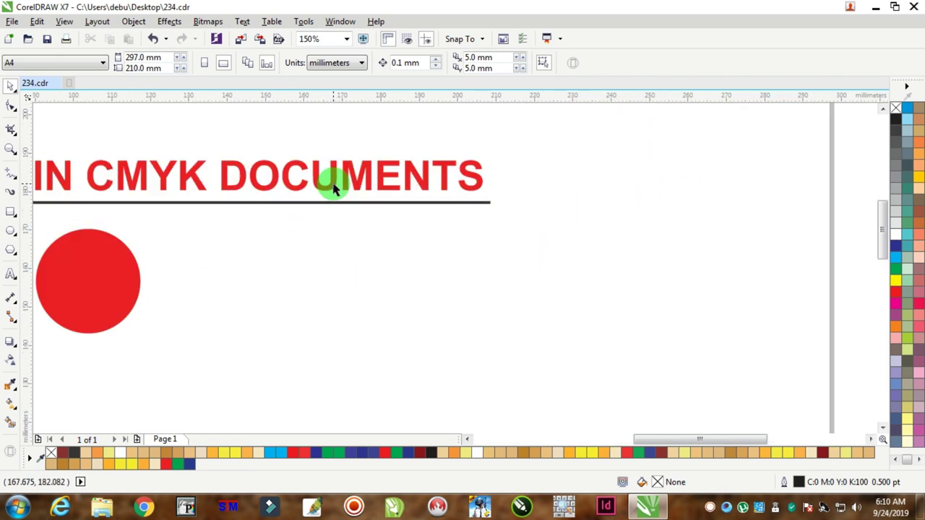
left_click(331, 168)
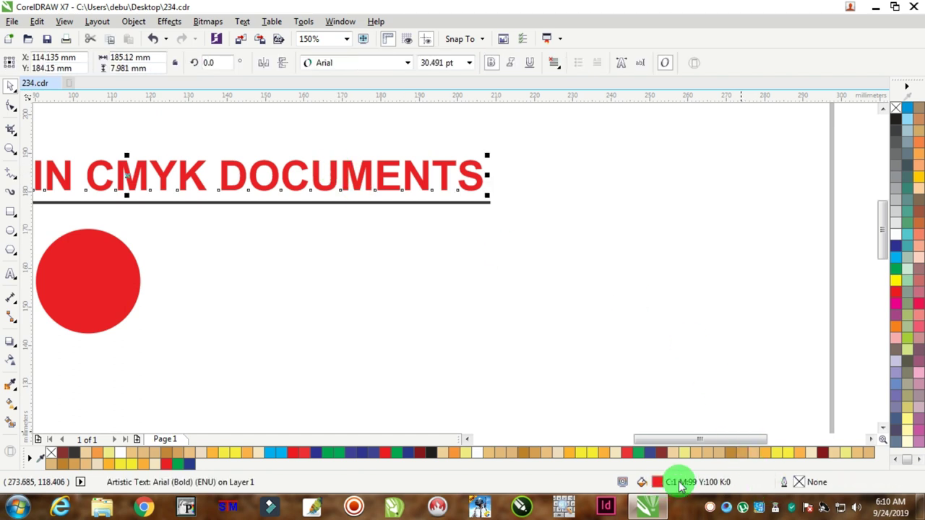
left_click(87, 292)
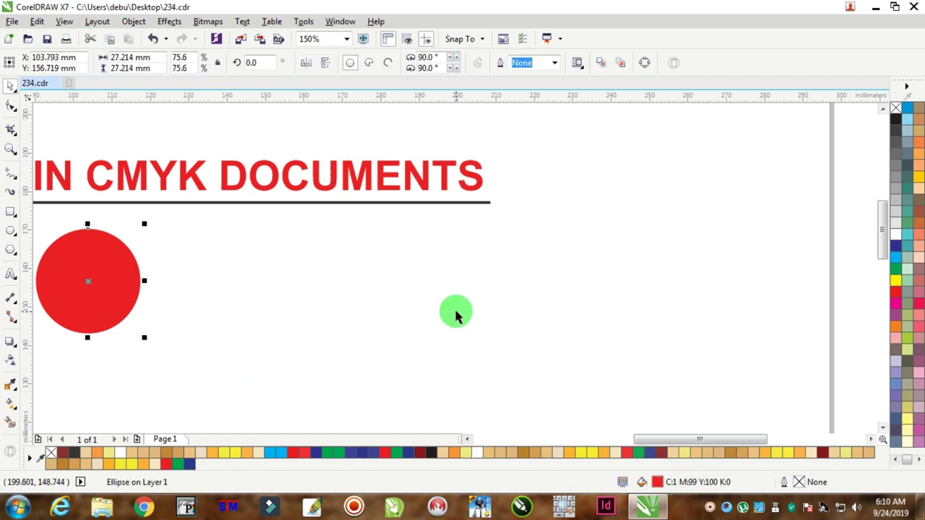
scroll(463, 312, "down", 6)
scroll(477, 354, "up", 6)
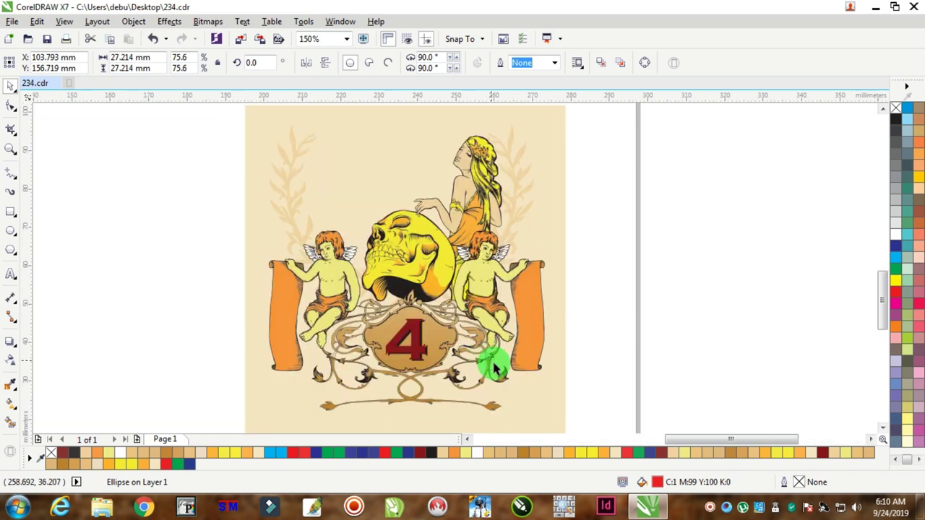
scroll(496, 370, "up", 3)
left_click(629, 310)
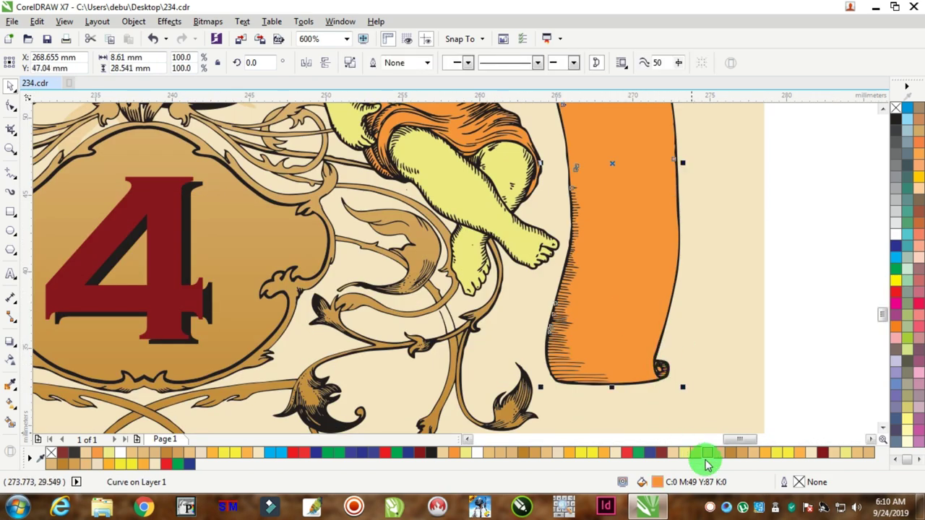
- Check the outline colour model of the line beneath the heading text
scroll(501, 334, "down", 7)
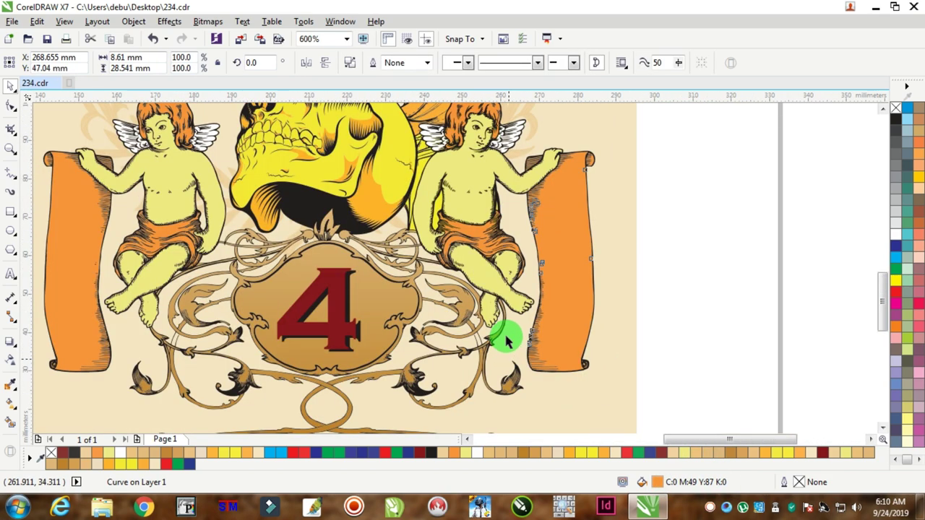
scroll(432, 240, "up", 7)
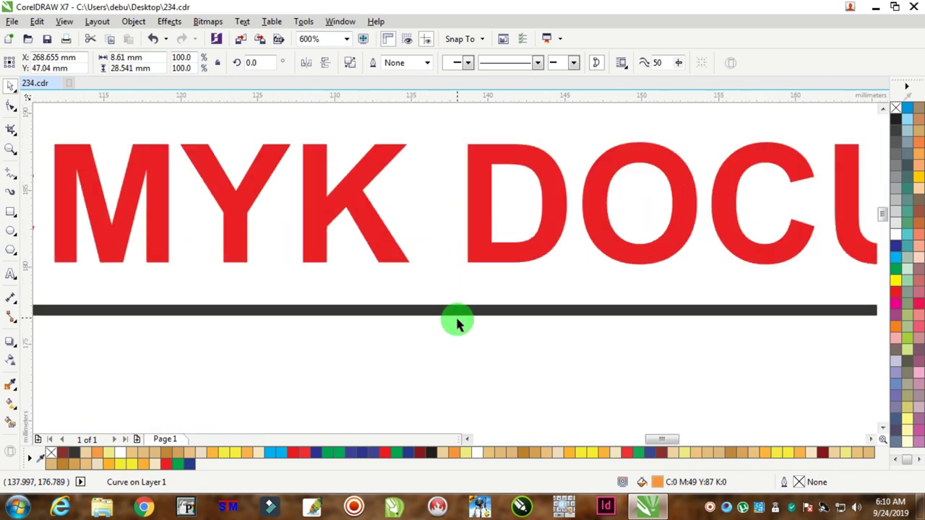
left_click(462, 312)
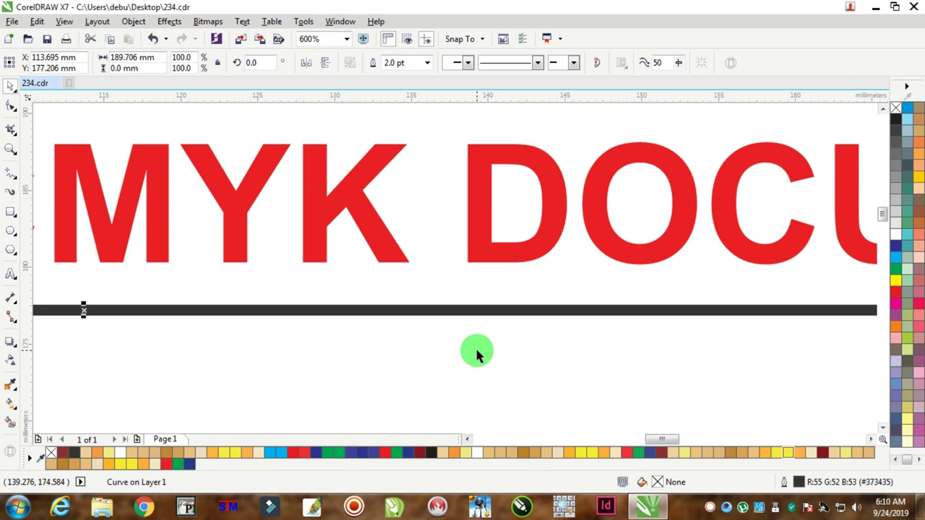
scroll(477, 354, "down", 10)
scroll(502, 374, "up", 2)
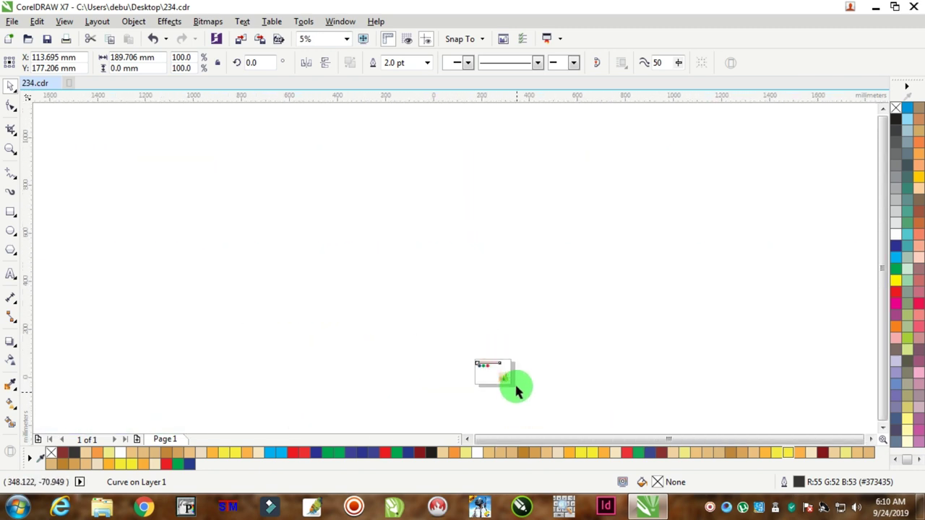
scroll(505, 372, "up", 4)
left_click(614, 268)
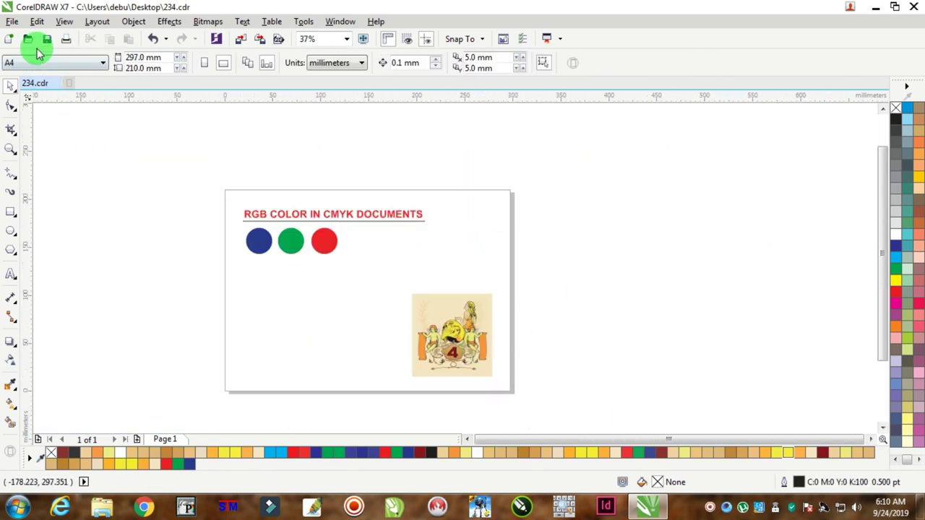
- Start another object replacement in the Replace Wizard using the option to replace a color model or palette
left_click(37, 22)
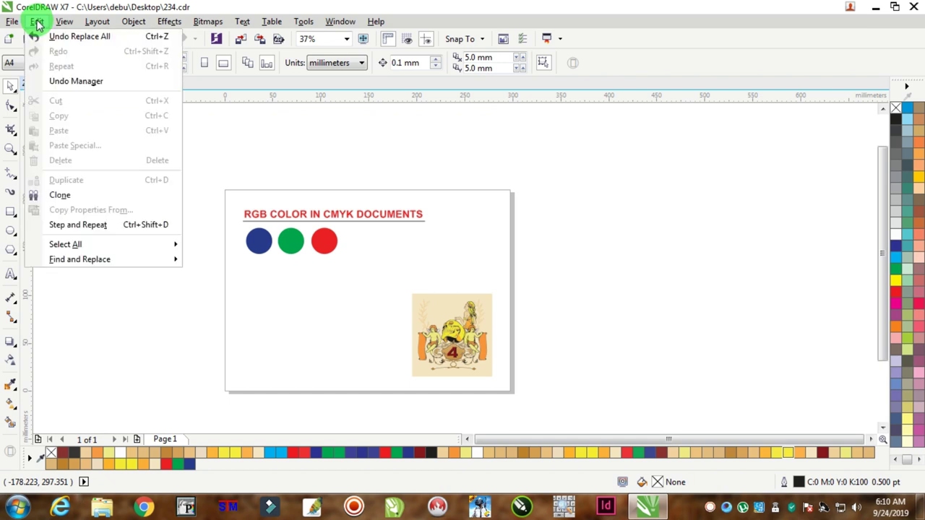
mouse_move(93, 260)
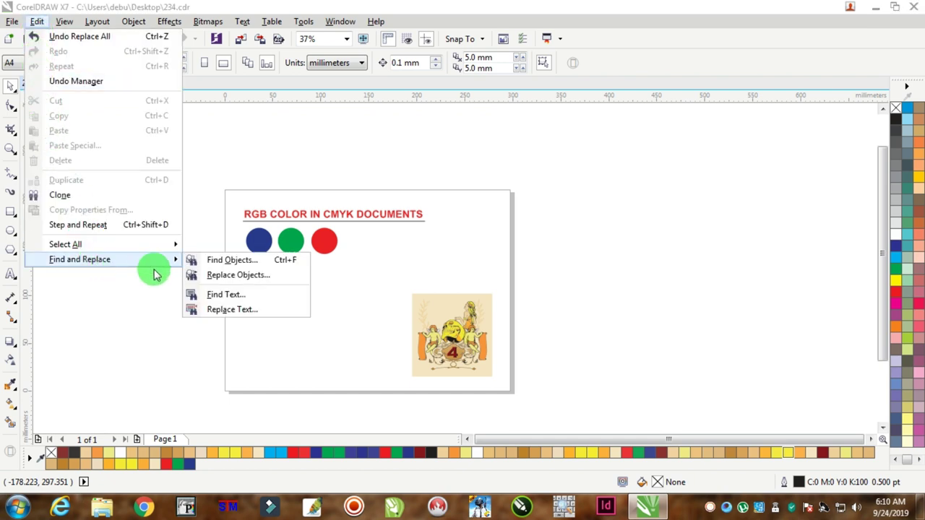
left_click(229, 275)
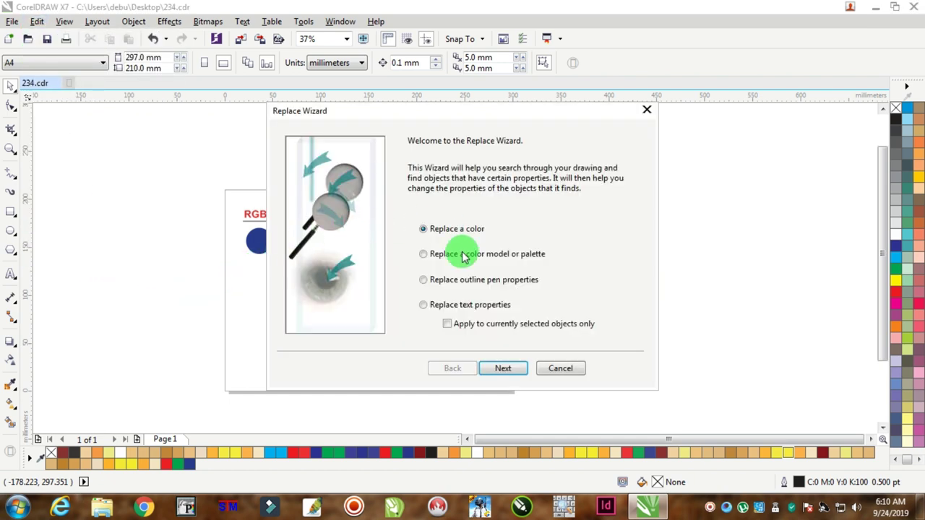
left_click(507, 369)
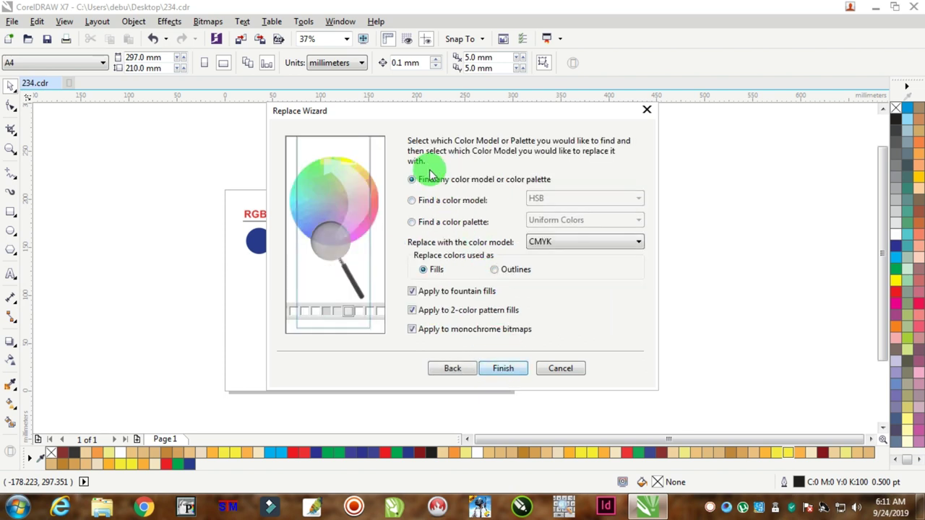
- Set the replacement to find the RGB color model in outlines and replace it with CMYK, and run the search
left_click(425, 203)
left_click(560, 197)
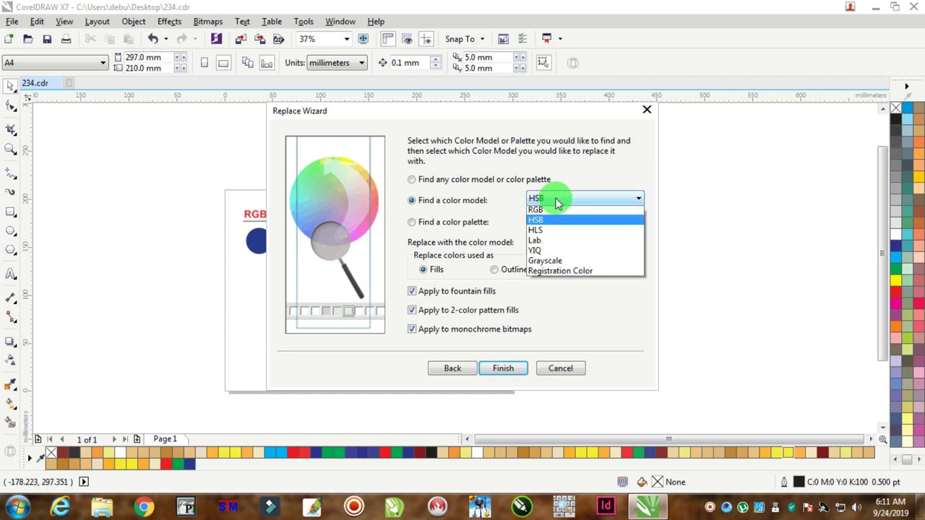
left_click(551, 234)
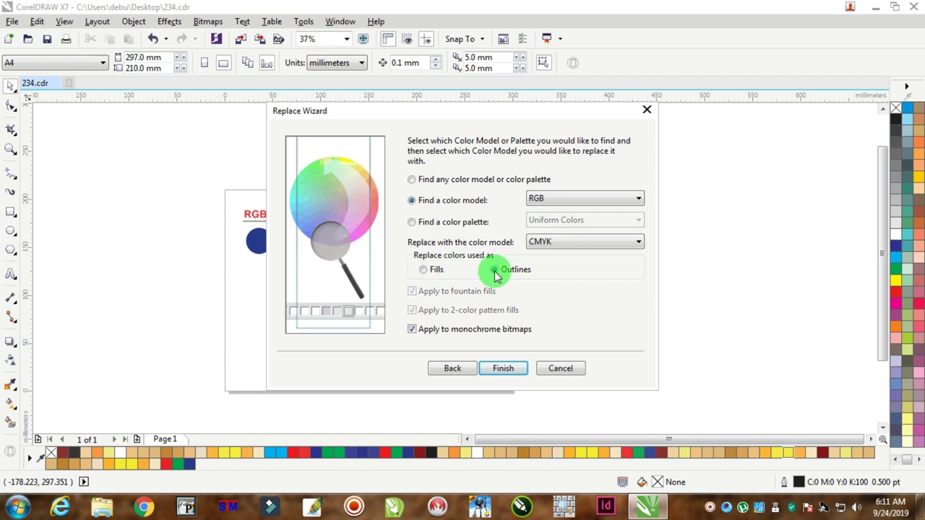
left_click(503, 367)
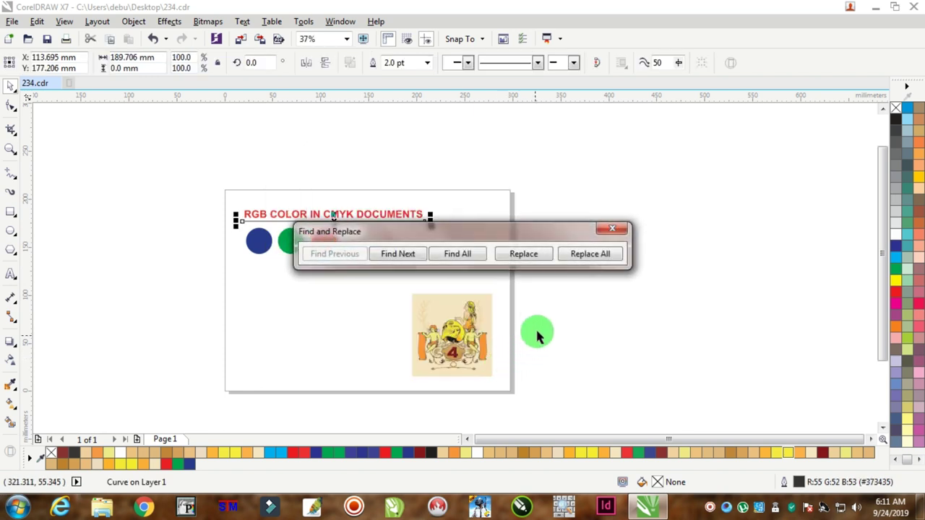
- Replace all found RGB outlines with CMYK, close Find and Replace, and check the heading underline's outline colour
left_click(579, 258)
left_click(535, 275)
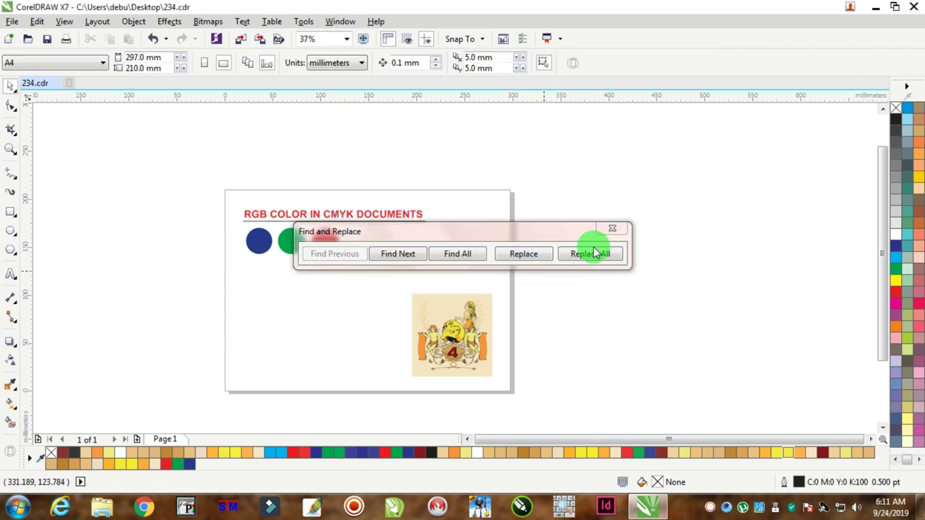
left_click(611, 231)
left_click(416, 222)
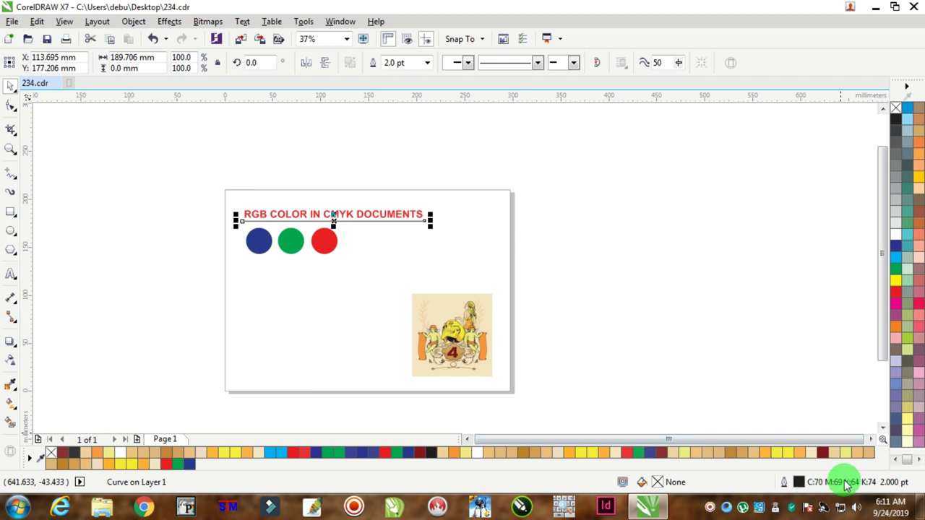
left_click(582, 289)
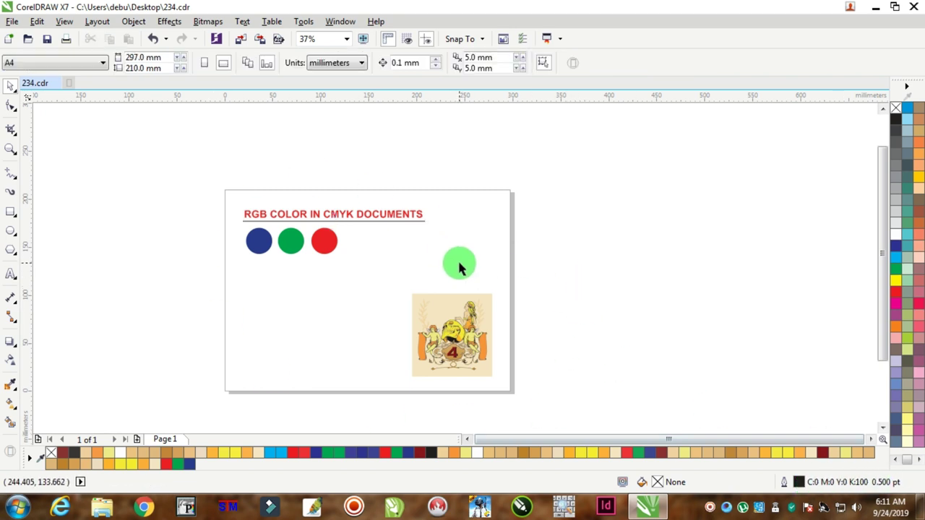
- Import the "images" picture from the durga folder and place it at original size in the empty area below the circles
left_click(6, 150)
right_click(268, 268)
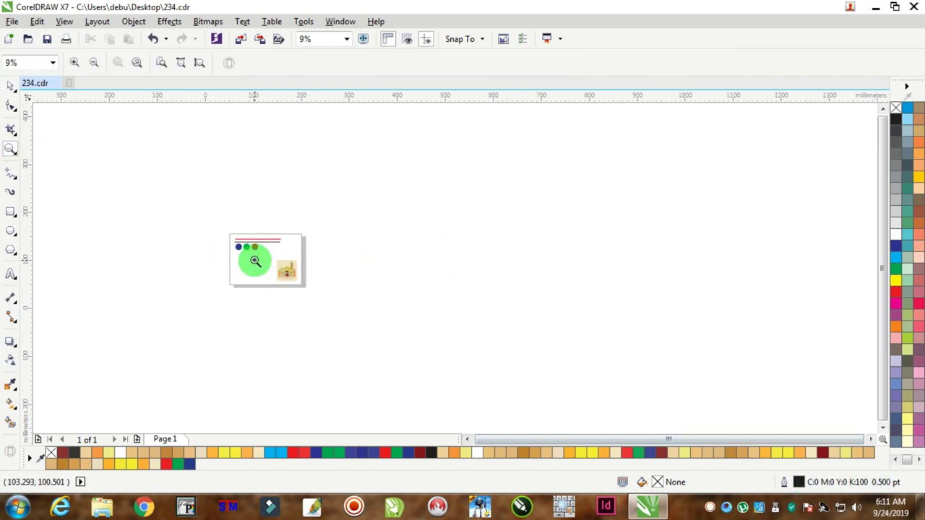
left_click(247, 249)
left_click_drag(128, 150, 483, 361)
left_click(8, 88)
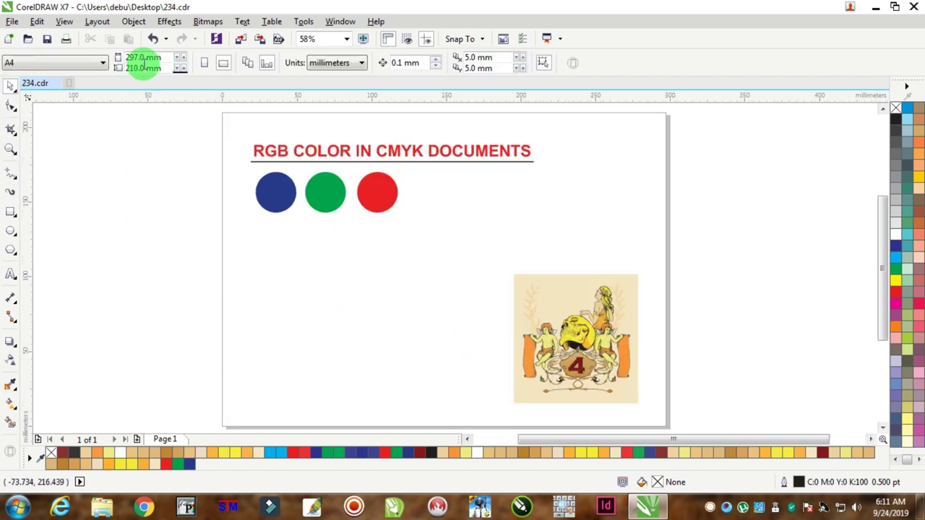
left_click(11, 22)
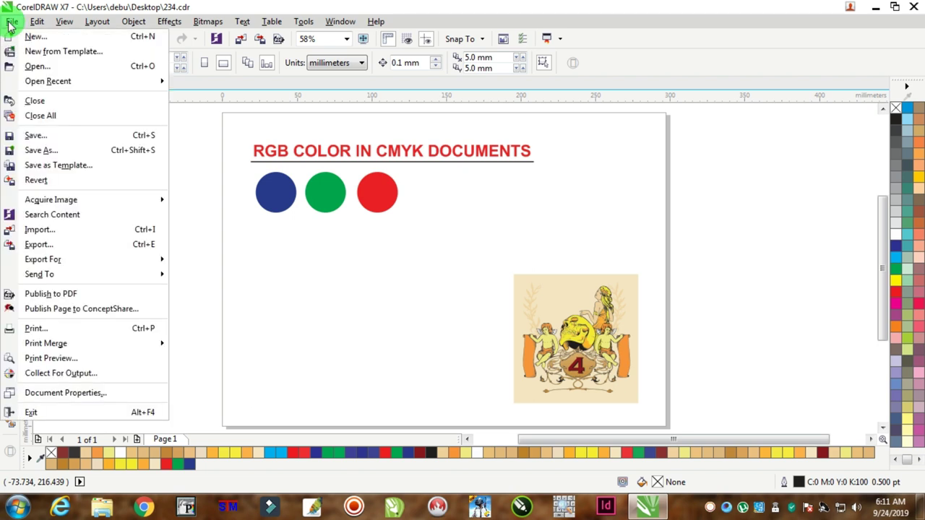
left_click(43, 229)
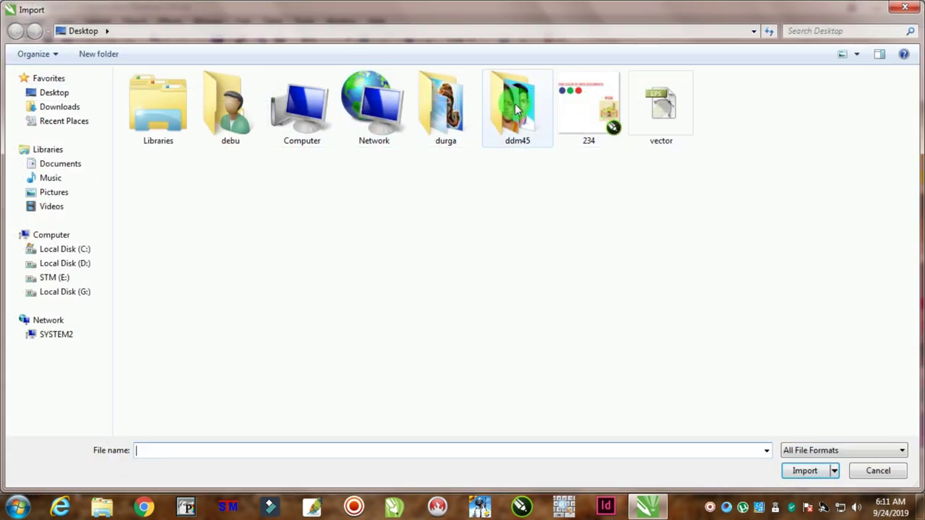
double_click(447, 107)
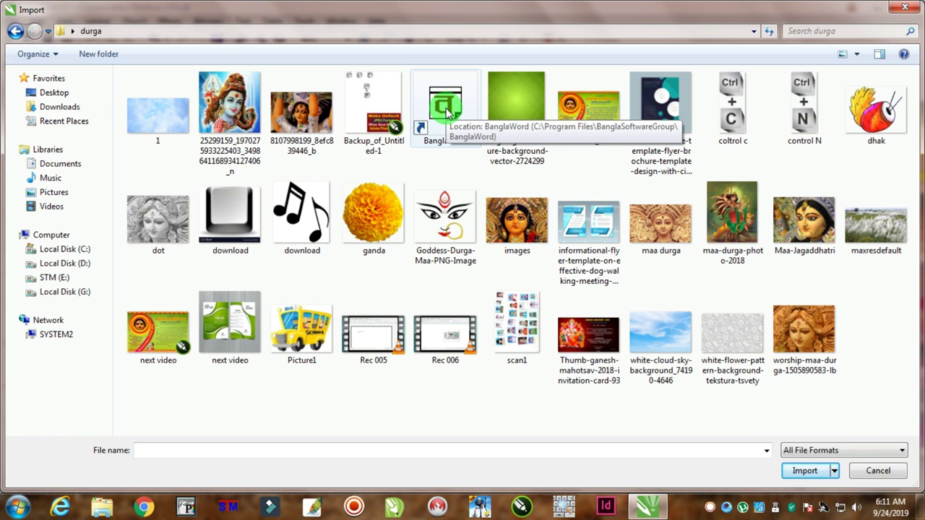
double_click(517, 216)
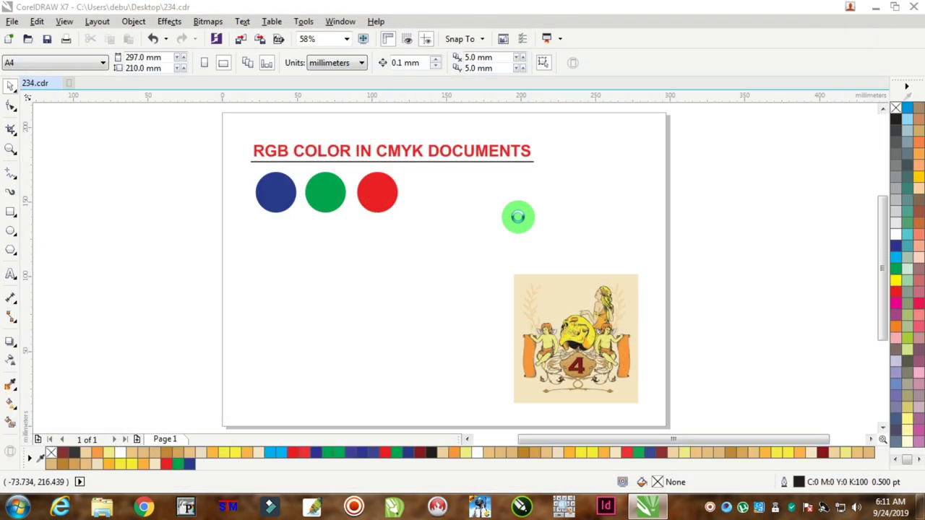
left_click_drag(248, 117, 465, 93)
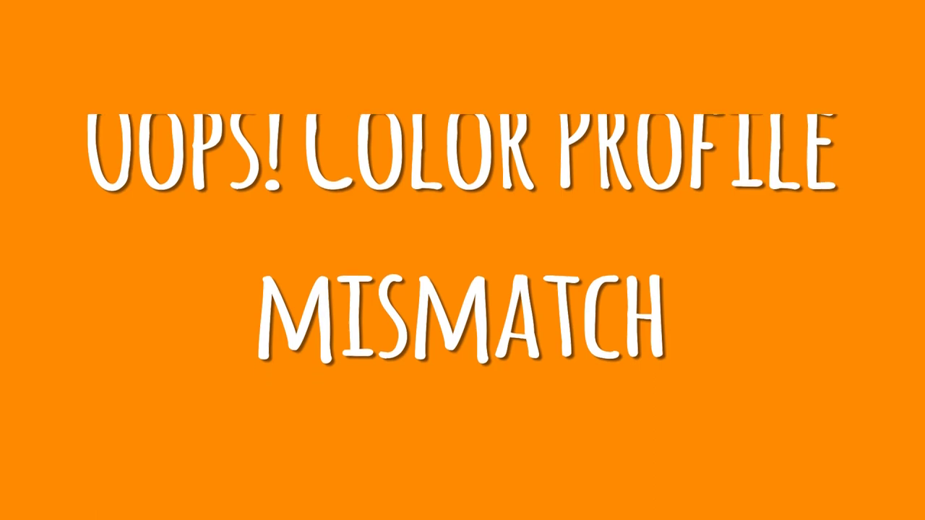
left_click(619, 307)
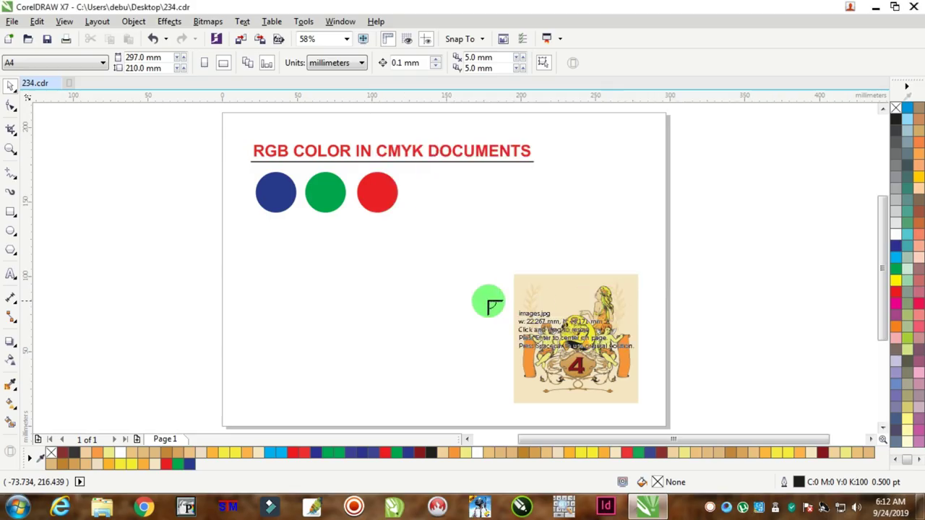
left_click(351, 294)
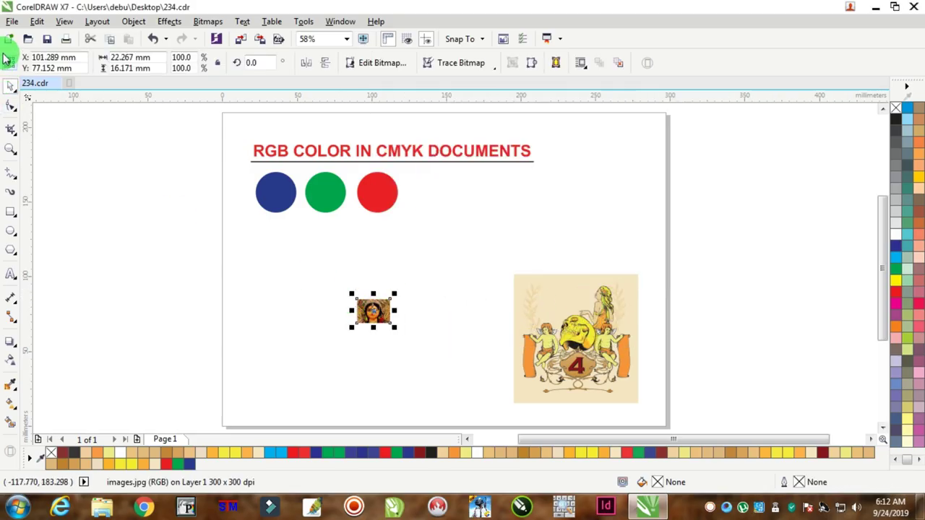
- Import photo 4 from the ddm45 folder on the Desktop and place it at original size below the blue circle
left_click(14, 24)
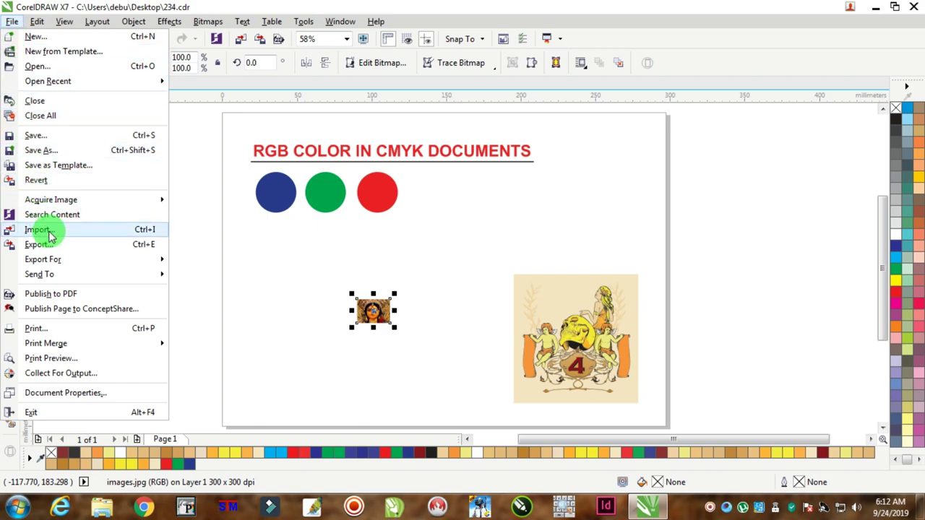
left_click(75, 231)
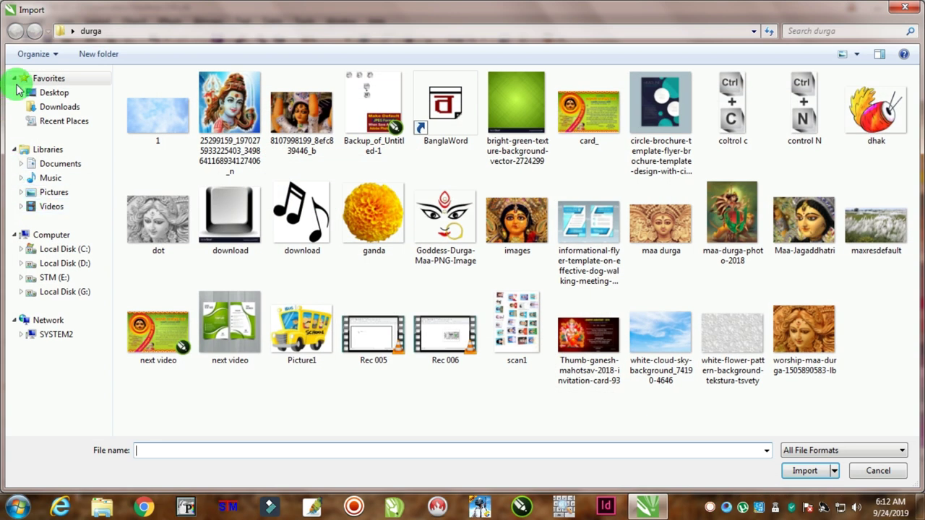
left_click(51, 94)
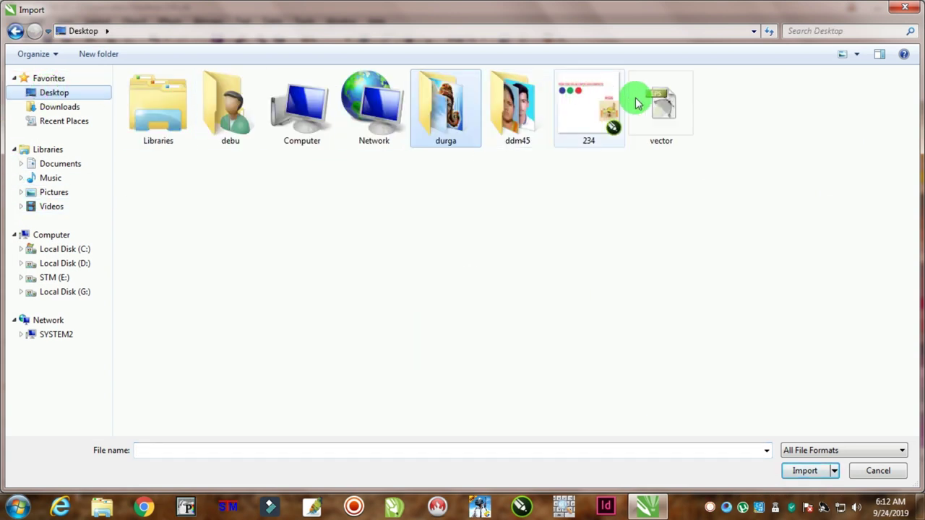
double_click(519, 104)
left_click(375, 109)
double_click(376, 117)
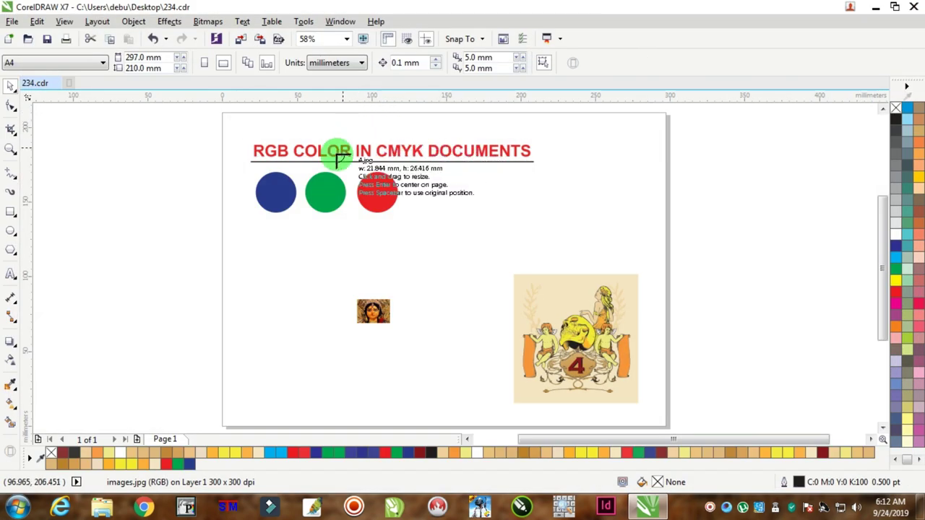
left_click(257, 283)
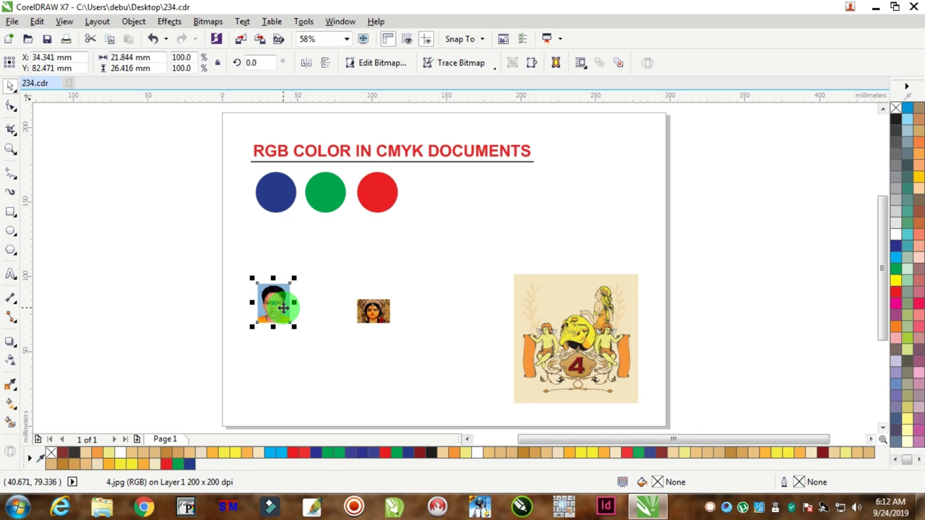
- Move the goddess picture right beside the portrait photo and enlarge it to about the portrait's height
scroll(276, 305, "up", 4)
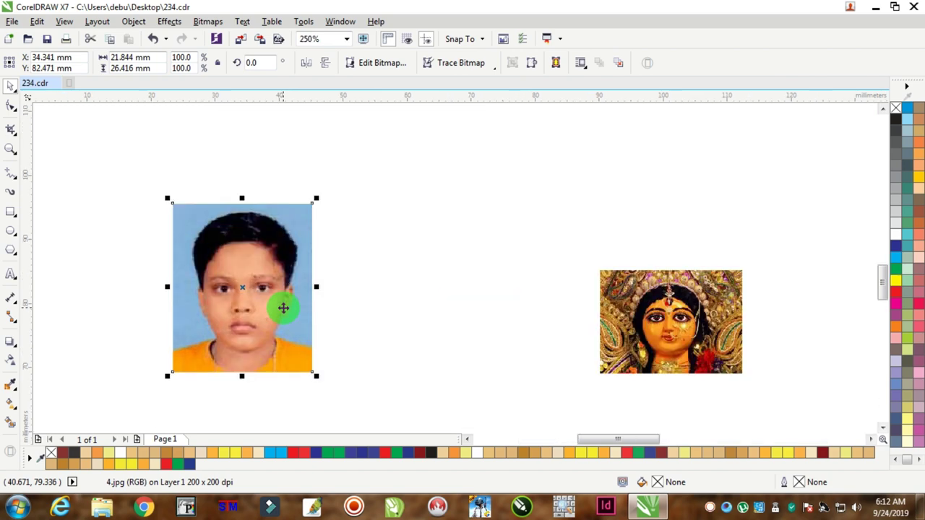
left_click_drag(681, 310, 407, 247)
left_click_drag(470, 315, 563, 378)
left_click(629, 299)
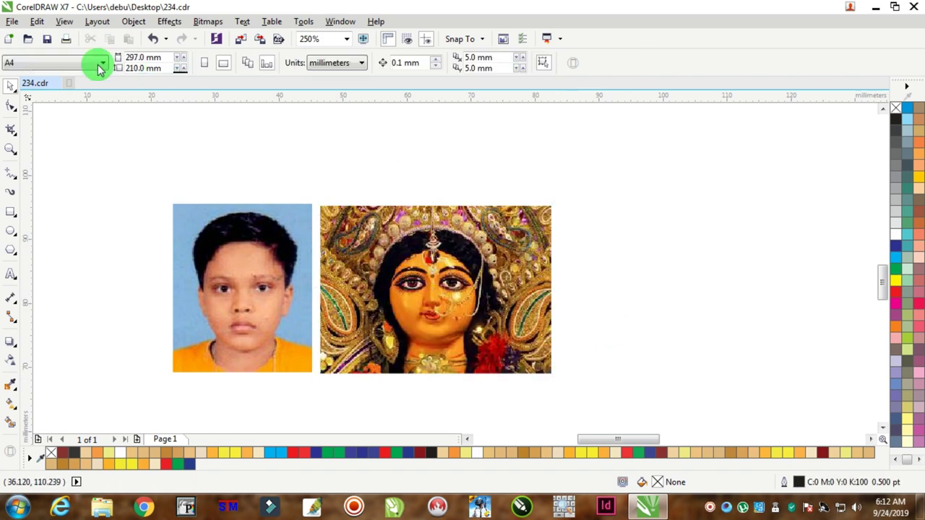
- Import the blue Shiva picture from the durga folder, converting its embedded profile to the document profile, and place it right of the goddess picture
left_click(11, 21)
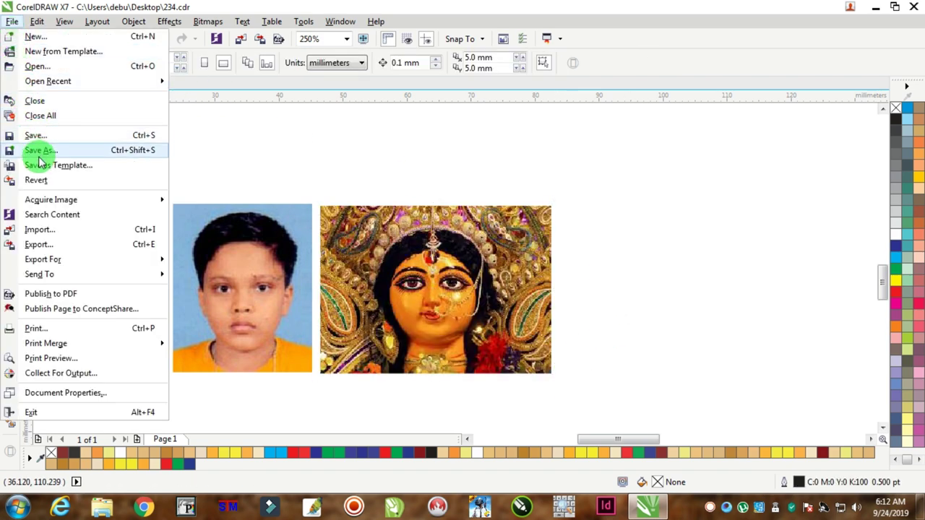
left_click(39, 229)
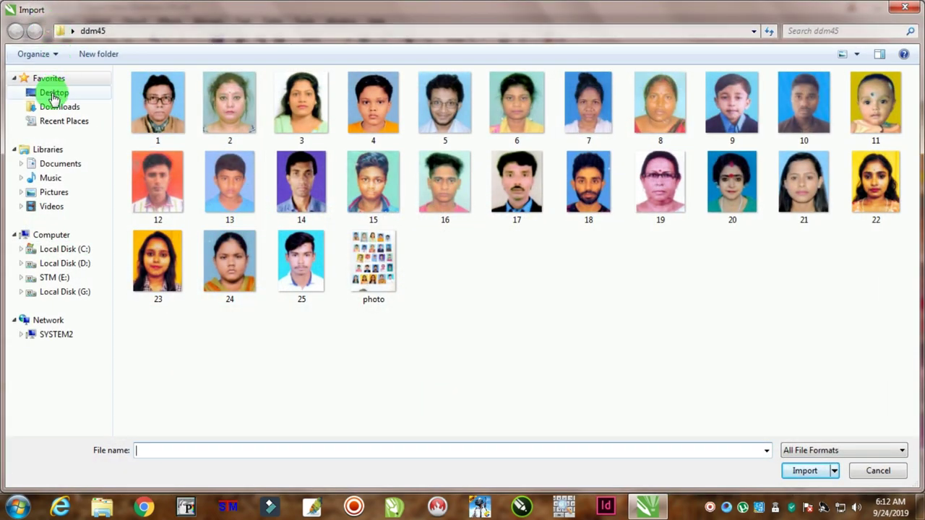
left_click(52, 94)
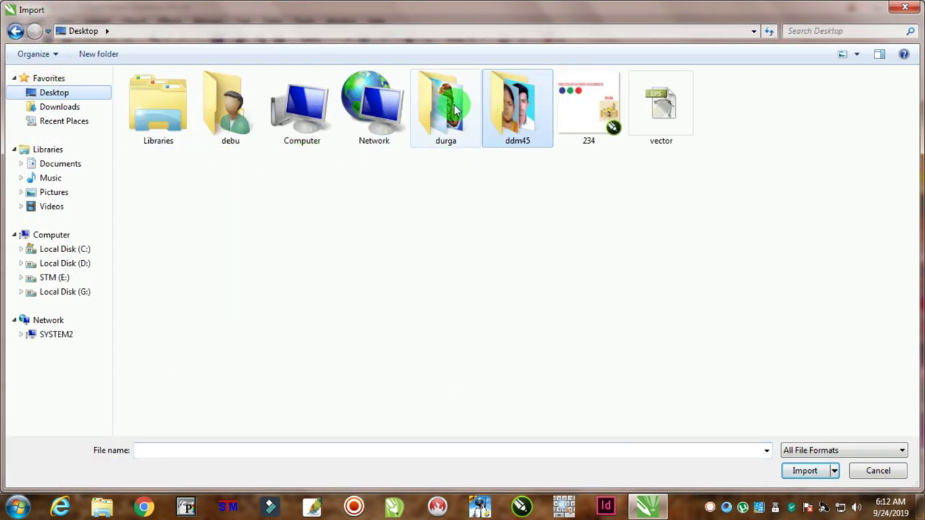
double_click(455, 108)
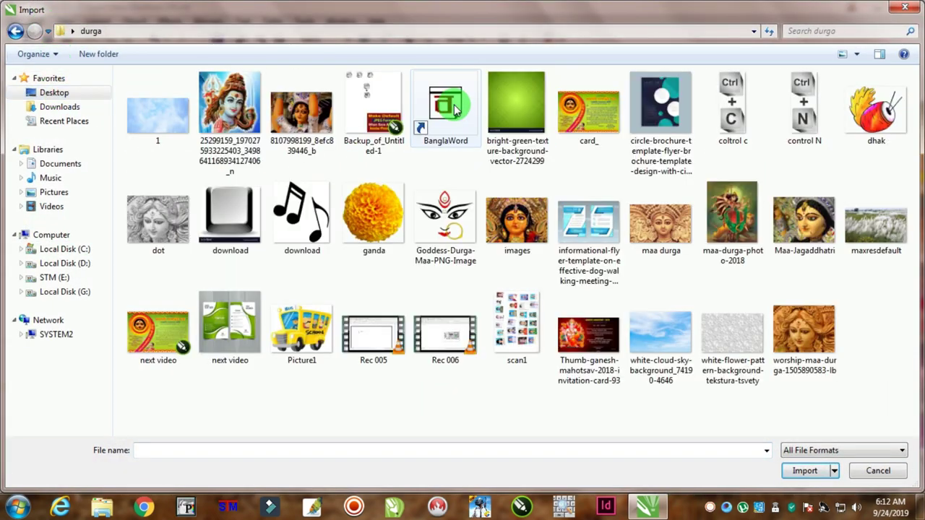
double_click(231, 116)
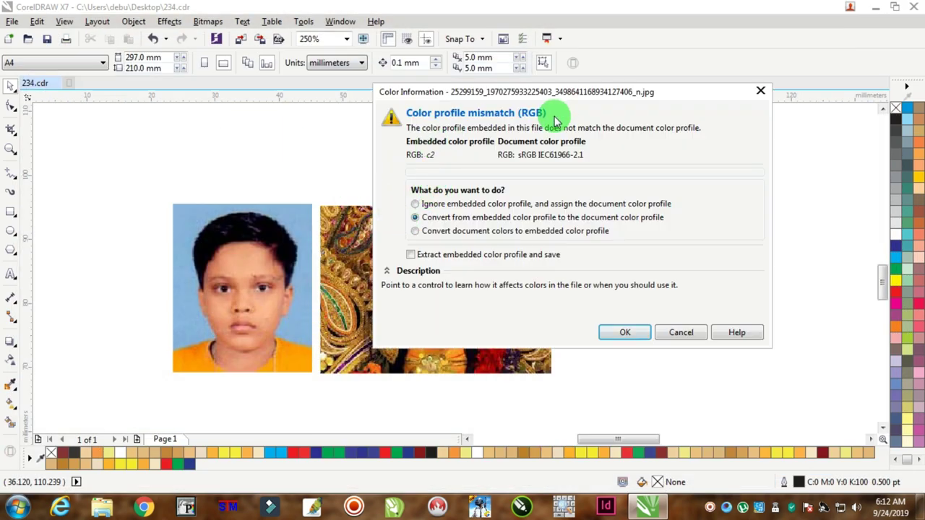
left_click(624, 332)
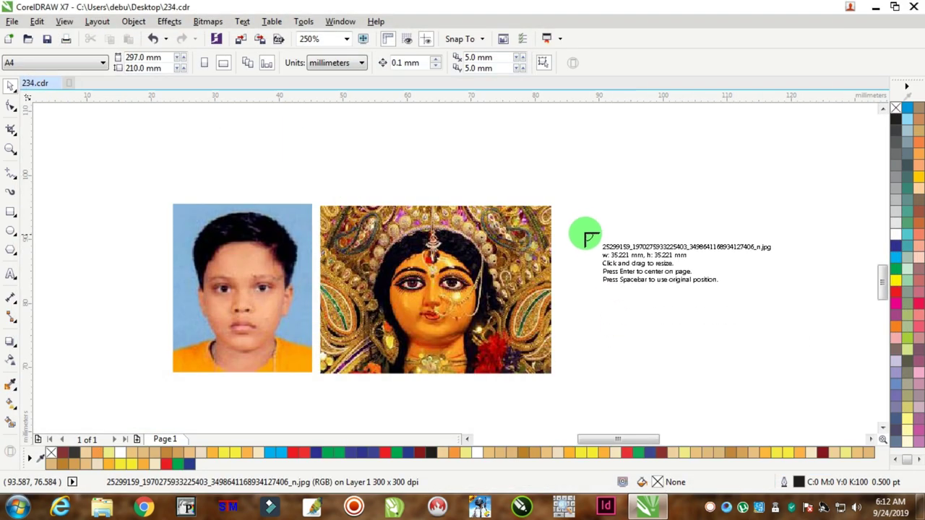
left_click(560, 211)
- Shrink the Shiva picture proportionally to about 24.4 mm square and deselect it
scroll(590, 258, "down", 2)
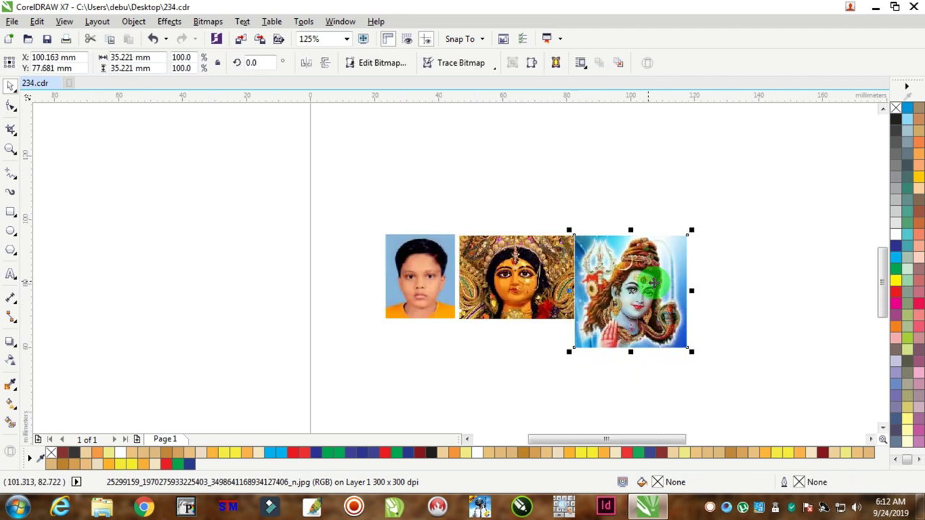
left_click_drag(694, 352, 652, 313)
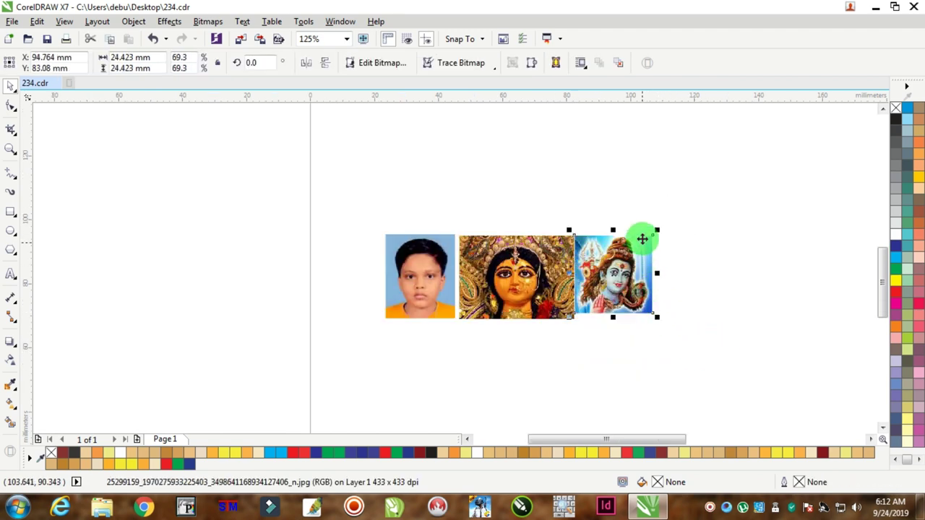
left_click(642, 159)
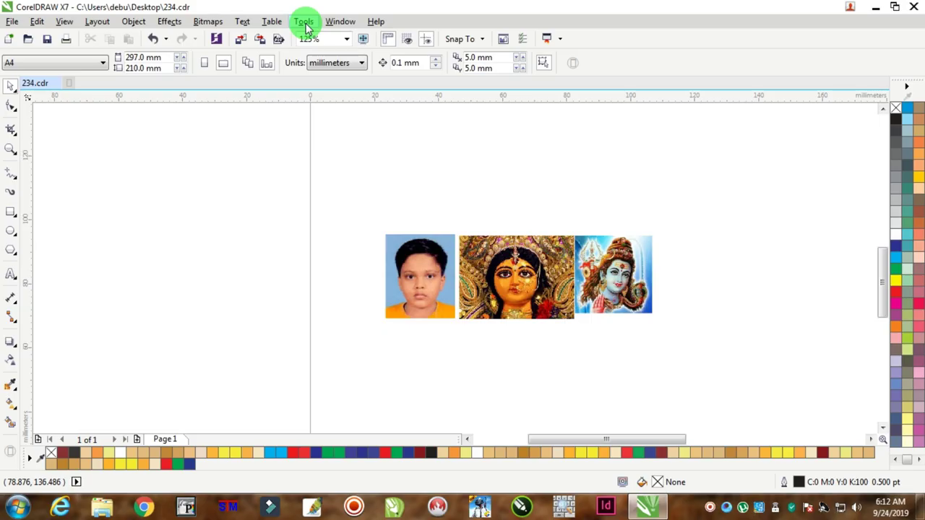
- In the default color management settings, turn off the profile mismatch and missing profile warnings for opening and for importing and pasting
left_click(304, 22)
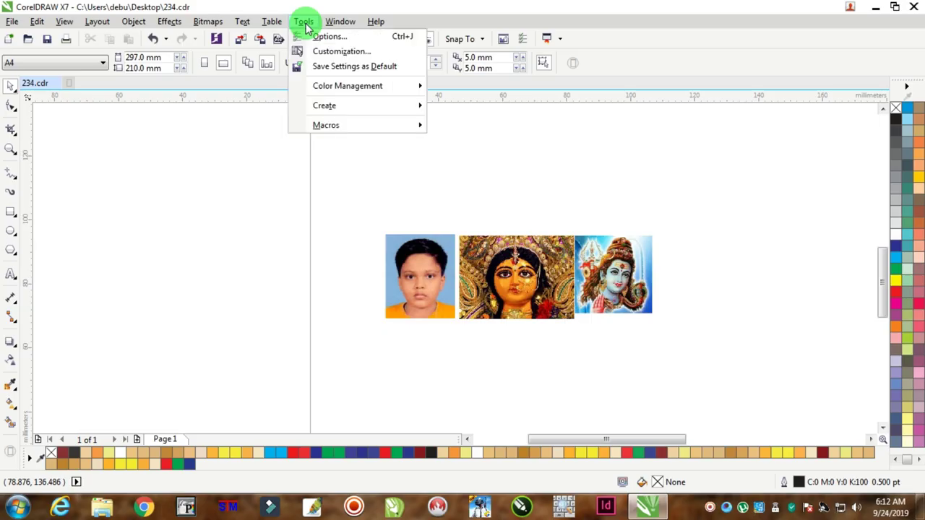
mouse_move(334, 86)
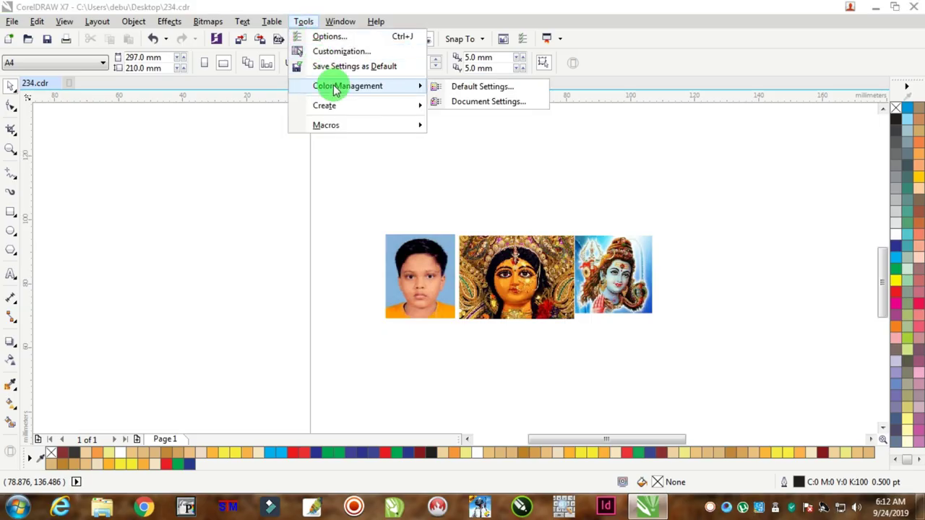
left_click(474, 89)
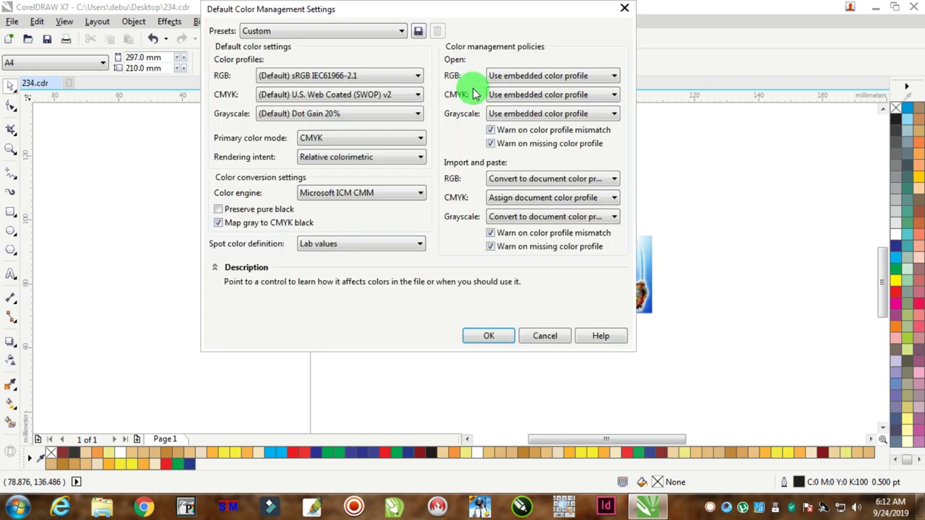
left_click(491, 144)
left_click(491, 233)
left_click(490, 247)
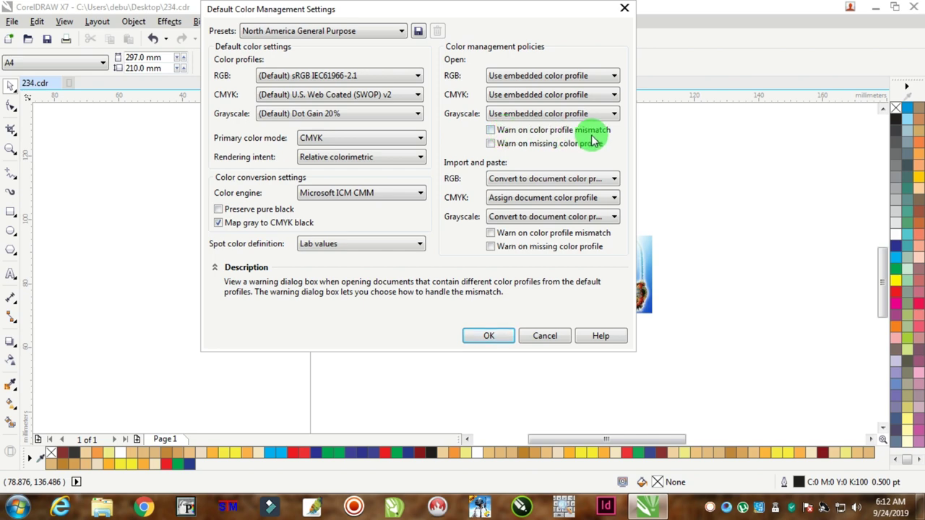
- Look through the available default RGB and CMYK color profiles without changing them
left_click(378, 76)
left_click(376, 76)
left_click(373, 93)
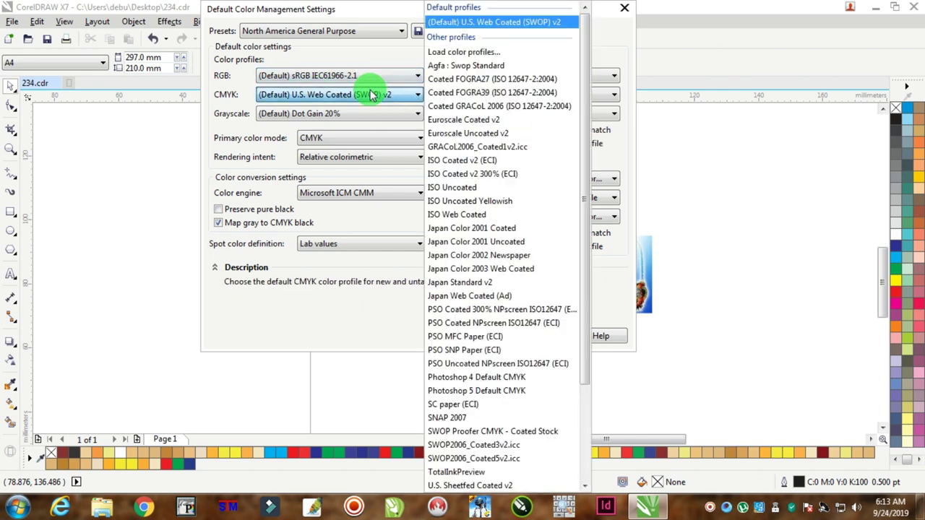
left_click(371, 95)
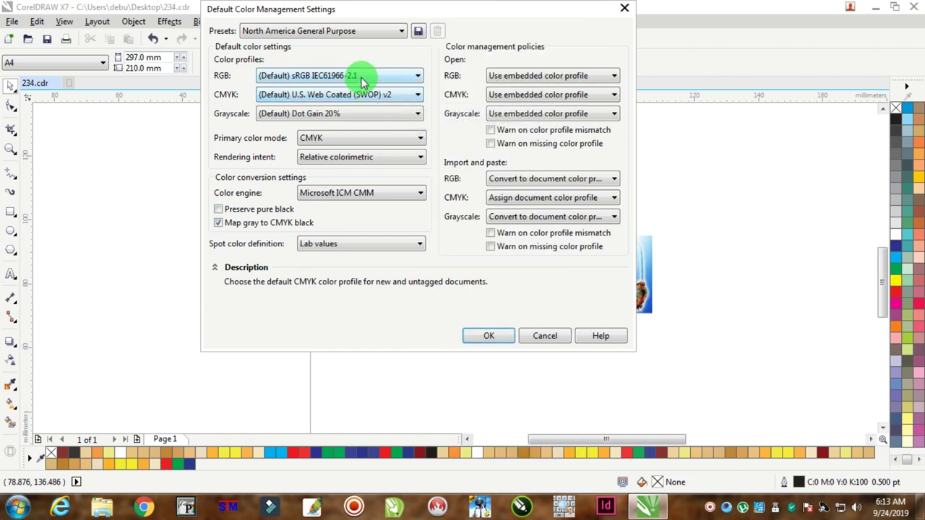
left_click(363, 79)
left_click(363, 81)
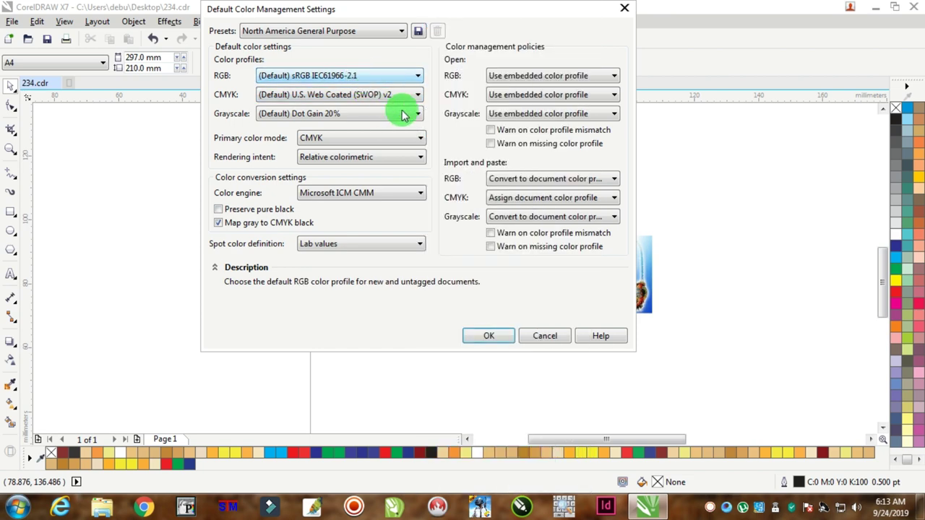
- Turn on all four mismatch and missing profile warnings for opening and importing, and accept the default color settings
left_click(490, 130)
left_click(490, 143)
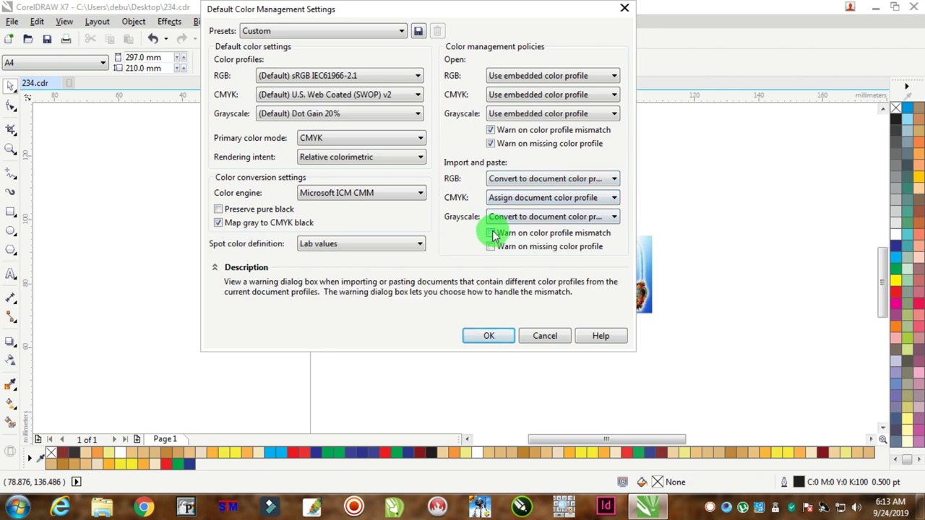
left_click(492, 247)
left_click(488, 337)
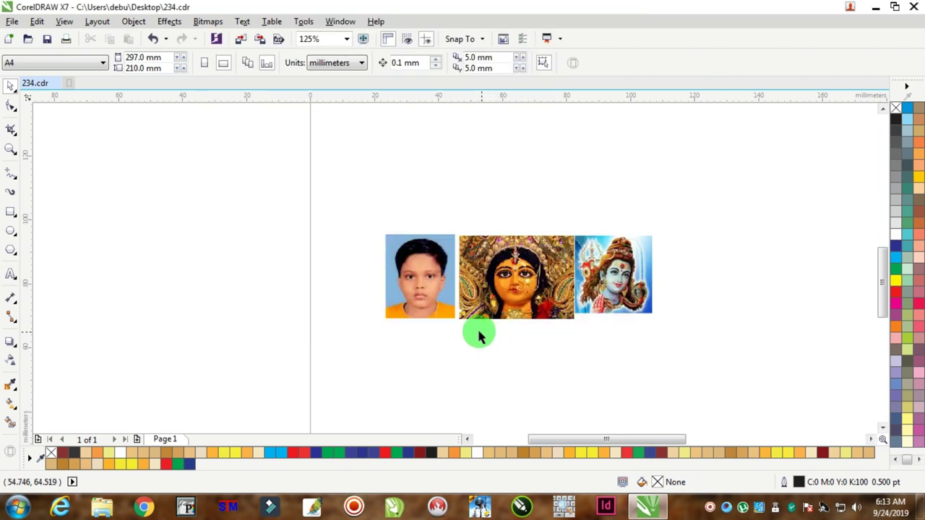
scroll(376, 332, "down", 4)
scroll(531, 365, "up", 4)
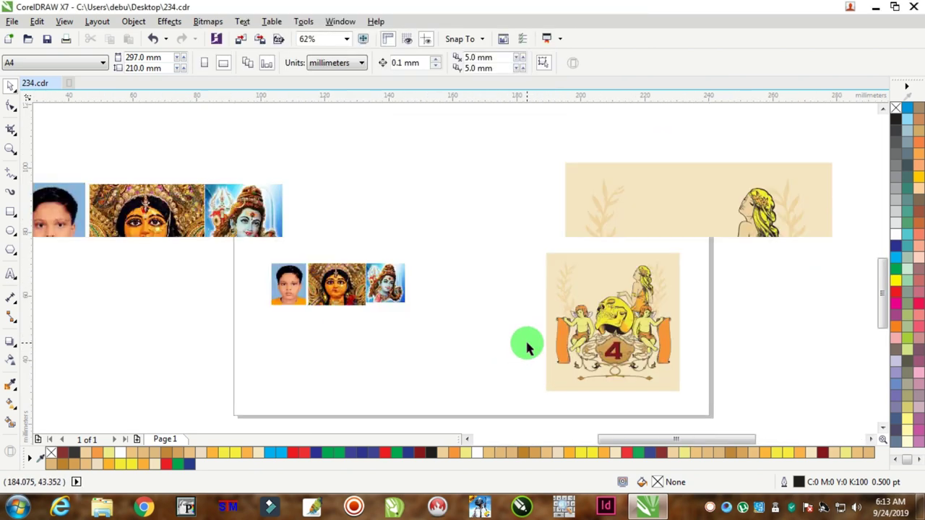
scroll(390, 297, "down", 4)
scroll(383, 287, "up", 4)
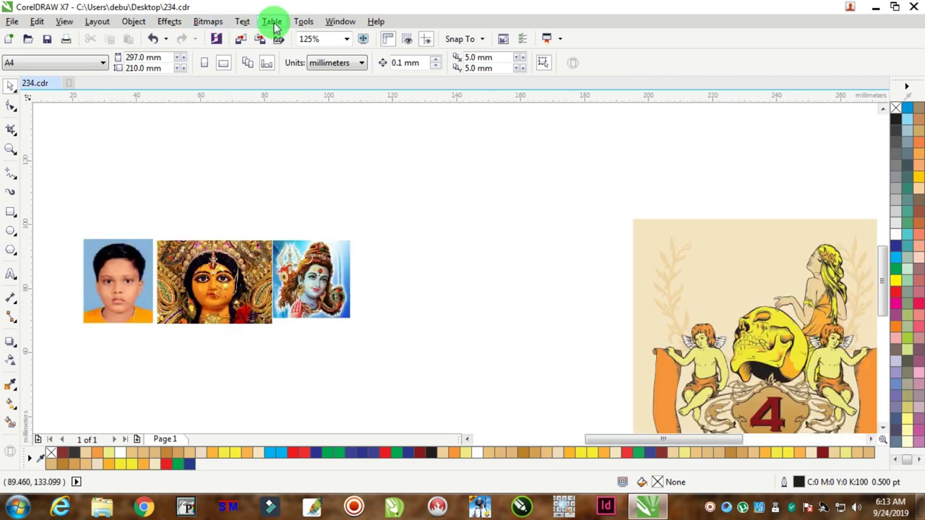
- Disable the profile mismatch and missing profile warnings for both opening and importing in the default color management settings, and apply the change
left_click(305, 22)
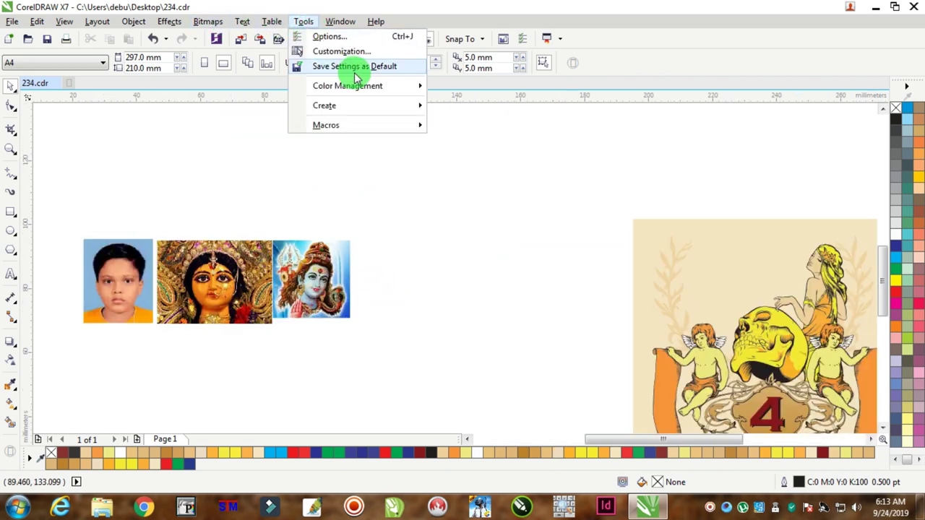
mouse_move(363, 88)
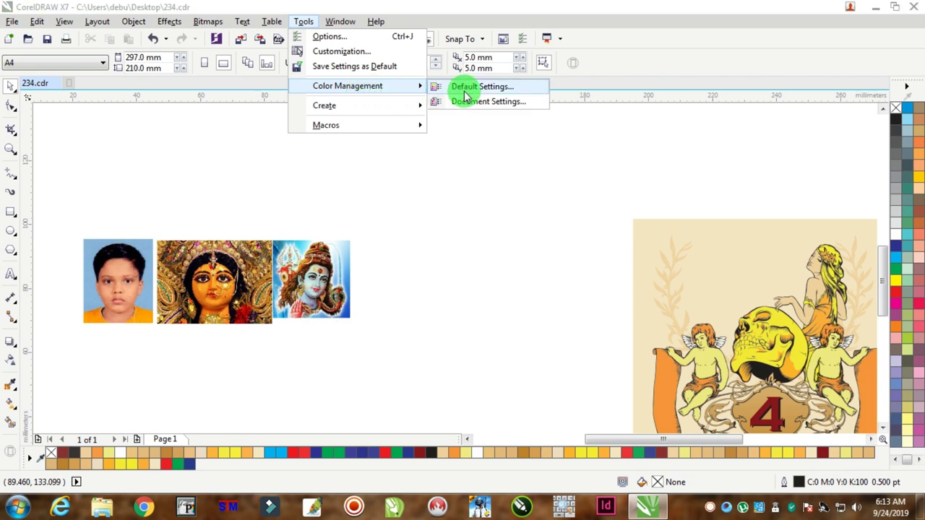
left_click(466, 96)
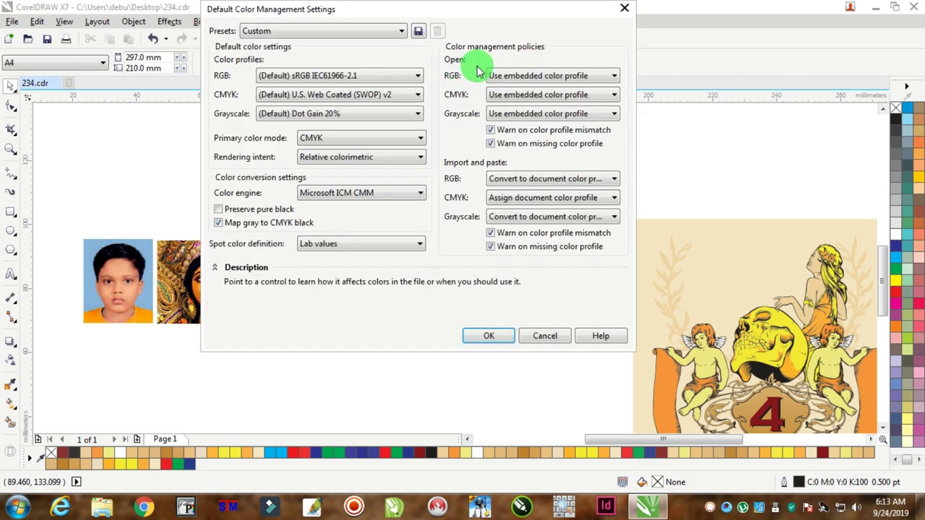
left_click(491, 246)
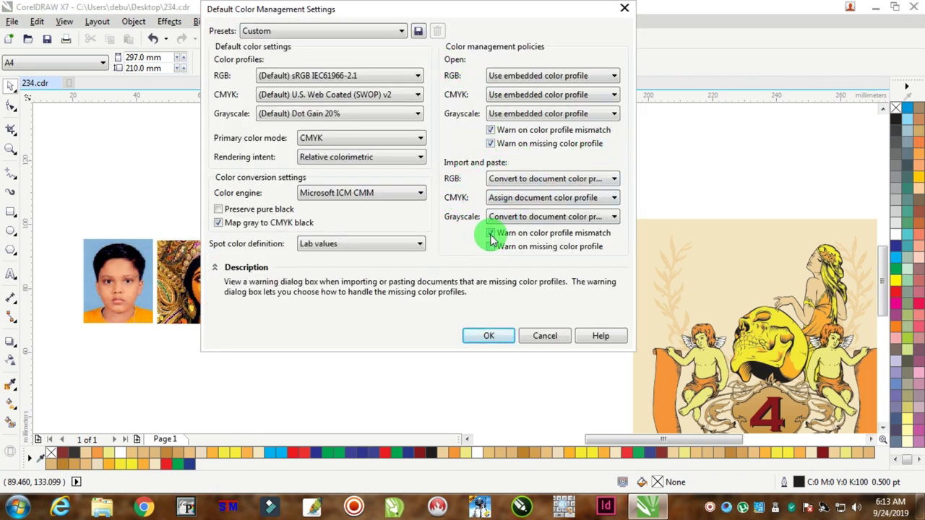
left_click(490, 131)
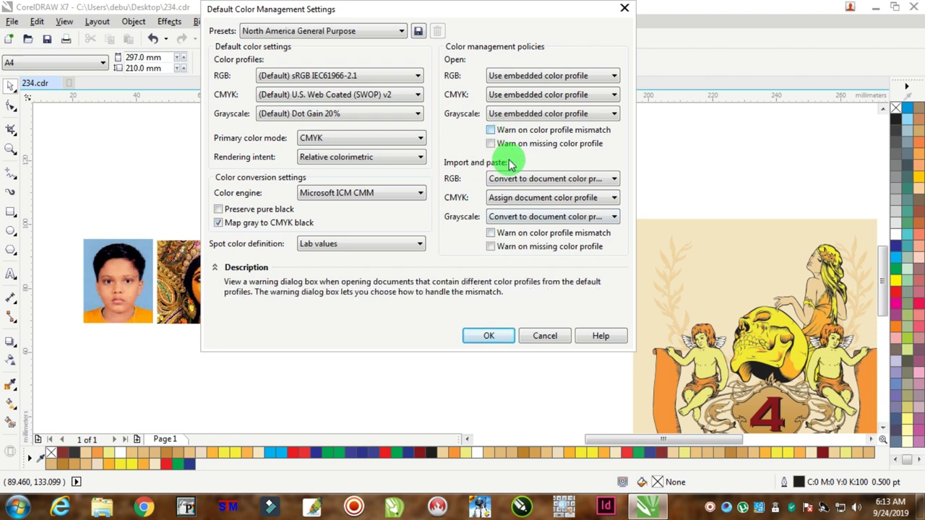
left_click(488, 337)
- Import the Shiva picture from the durga folder again and place it at original size right beside the smaller copy
left_click(12, 21)
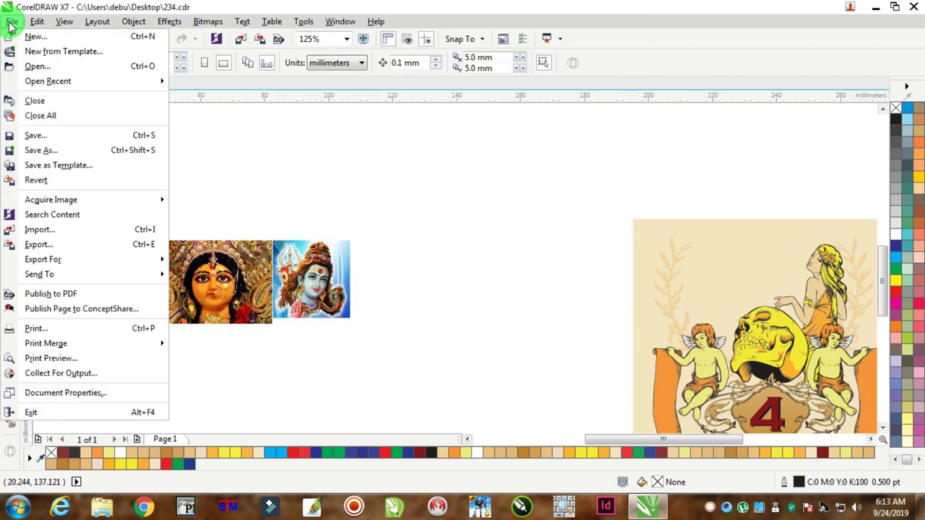
left_click(36, 229)
left_click(232, 112)
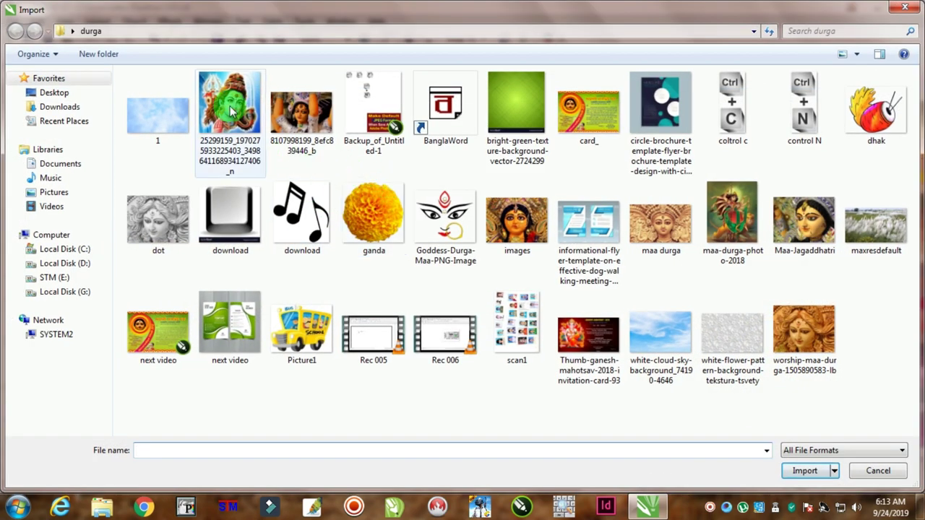
double_click(232, 112)
left_click(350, 239)
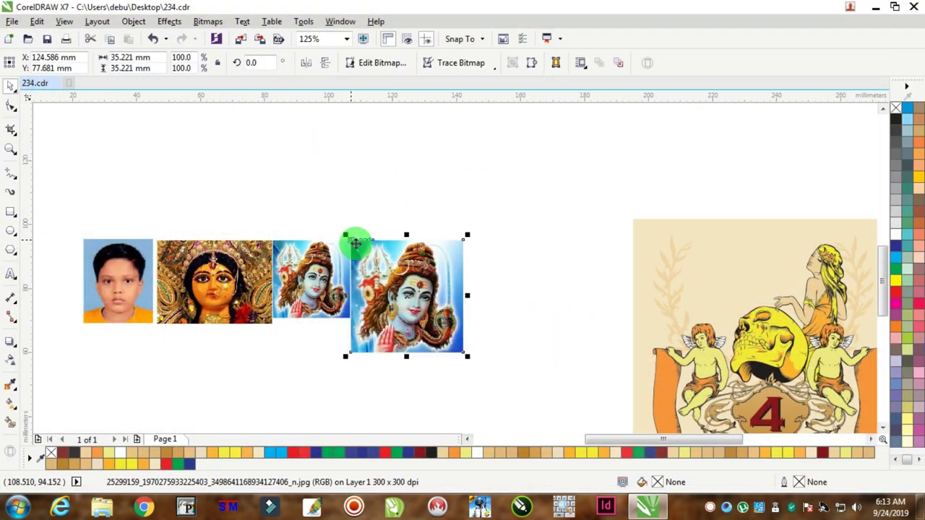
left_click(63, 57)
- Import the "images" picture from the durga folder, place it at original size right of the large Shiva picture, and deselect it
left_click(11, 22)
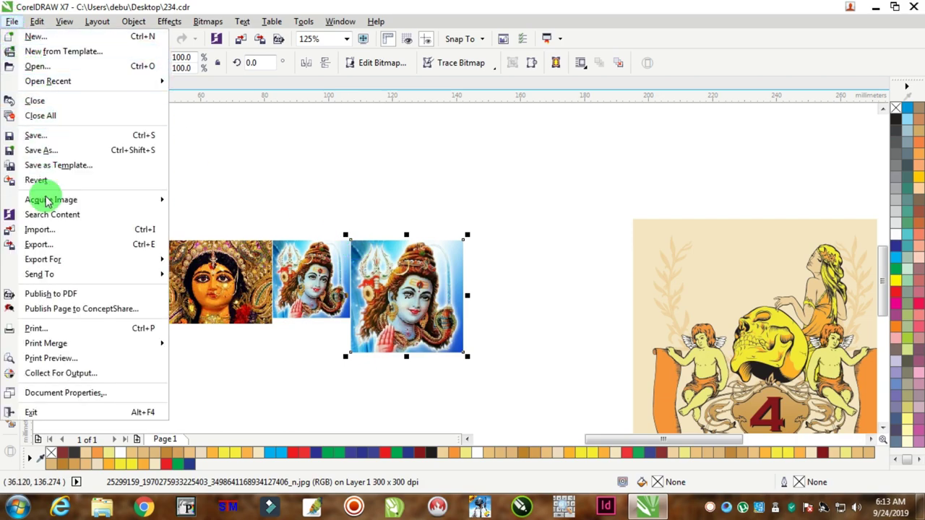
left_click(41, 229)
double_click(516, 221)
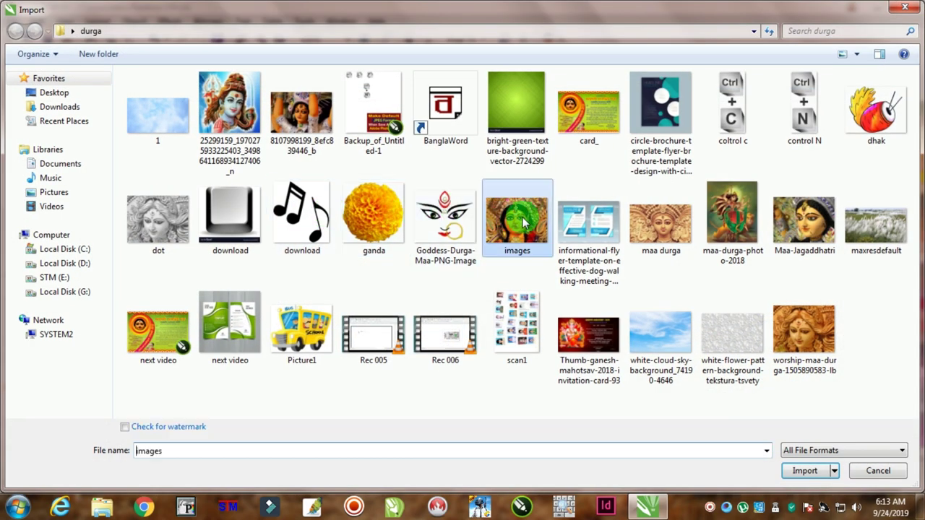
left_click(478, 254)
left_click(363, 108)
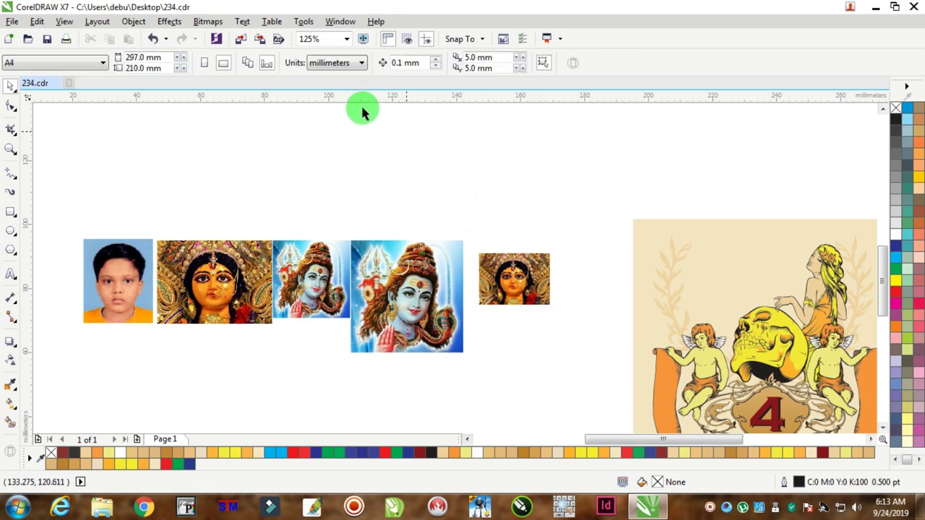
- Re-enable the color profile warnings for opening and for importing and pasting in the default color management settings, and apply them
left_click(302, 23)
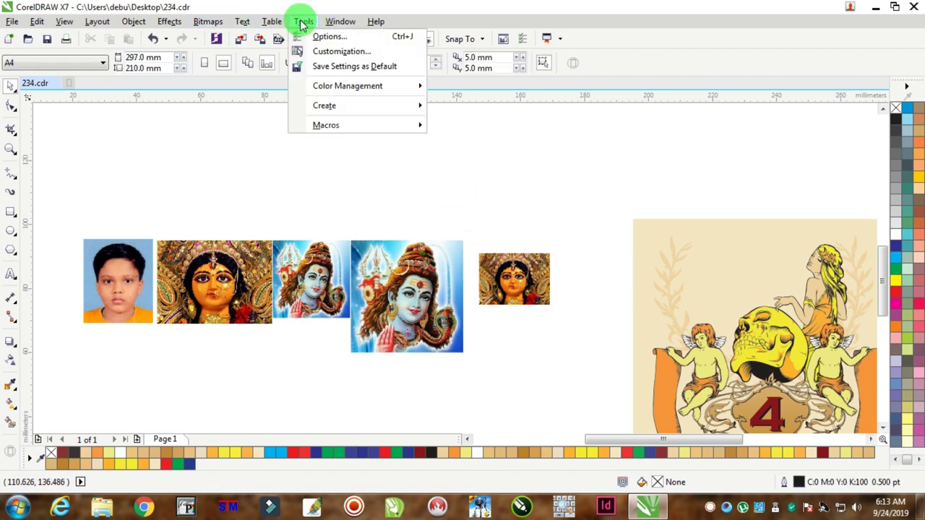
mouse_move(347, 86)
left_click(480, 84)
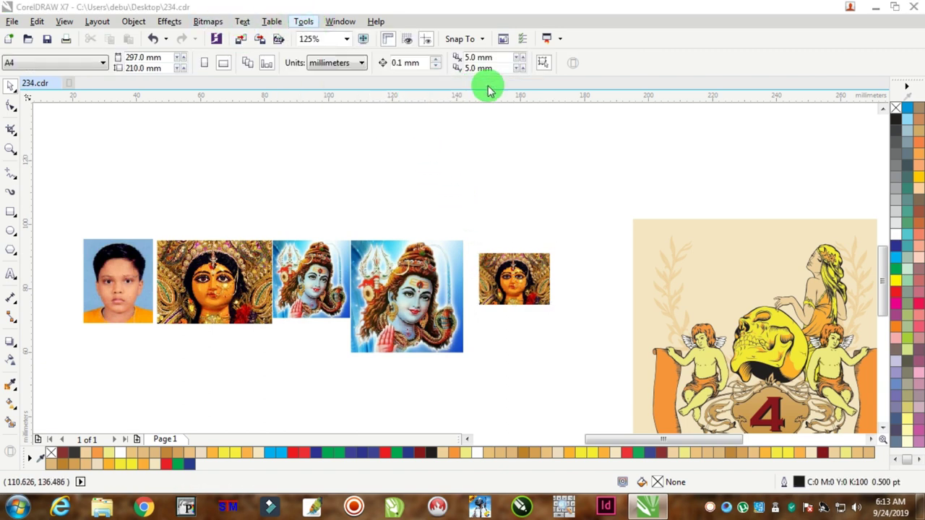
left_click(493, 142)
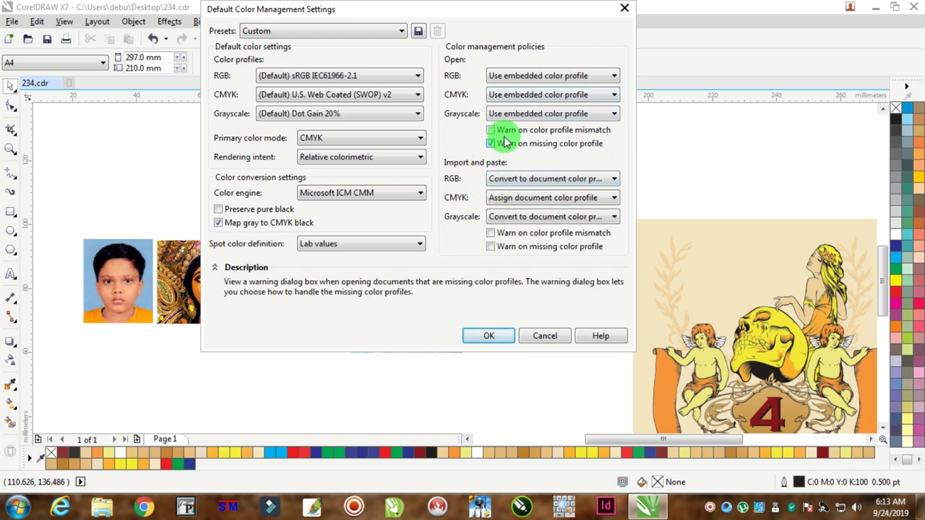
left_click(495, 248)
left_click(486, 336)
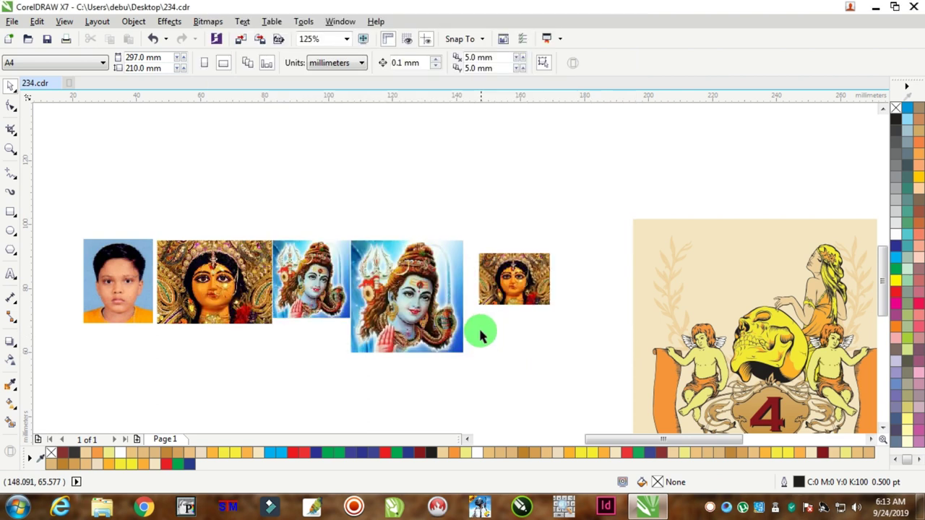
- Import the Shiva picture from the durga folder again, converting from its embedded color profile to the document color profile
left_click(11, 22)
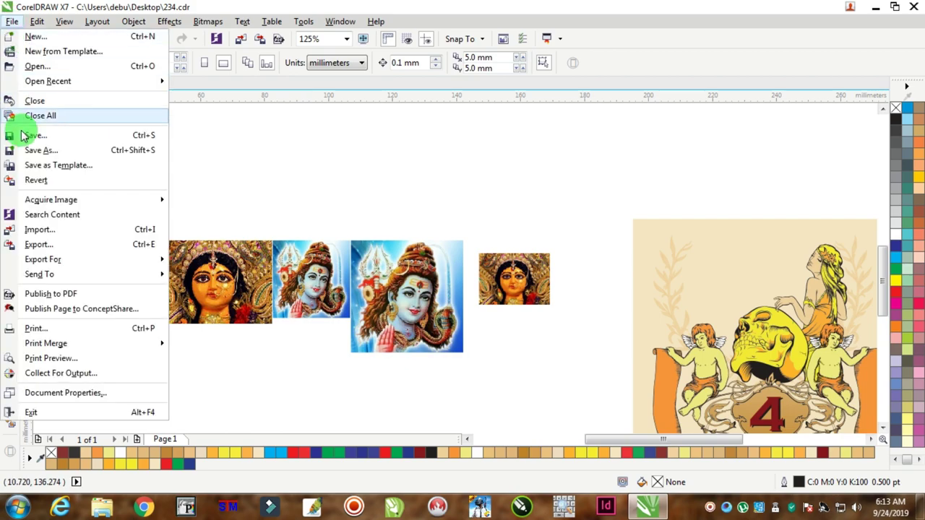
left_click(54, 235)
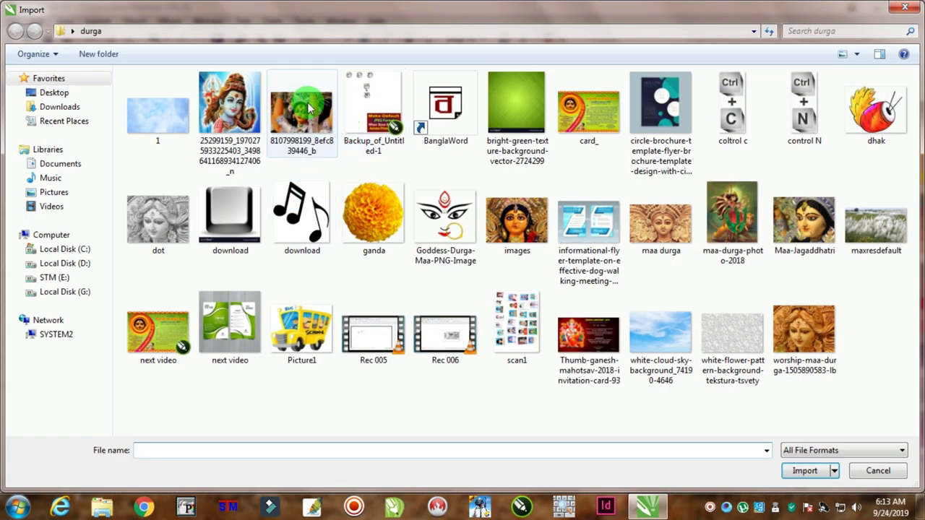
double_click(227, 101)
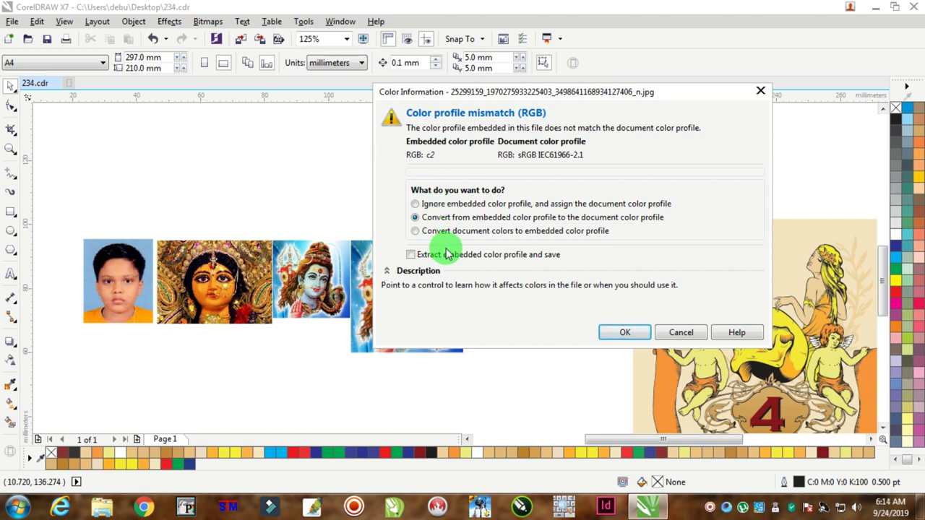
left_click(625, 339)
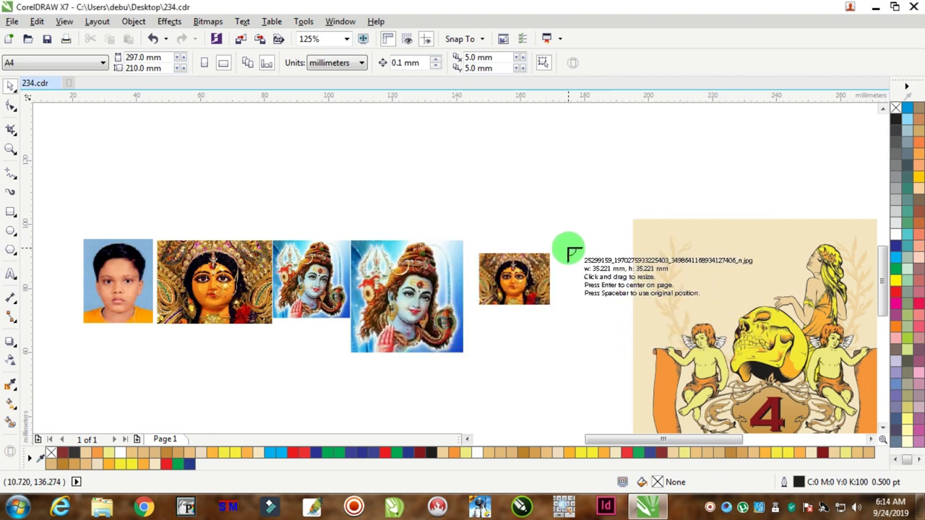
- Place the imported Shiva picture at original size, move it directly above the boy's portrait, and deselect it
left_click(570, 249)
left_click_drag(586, 271, 105, 150)
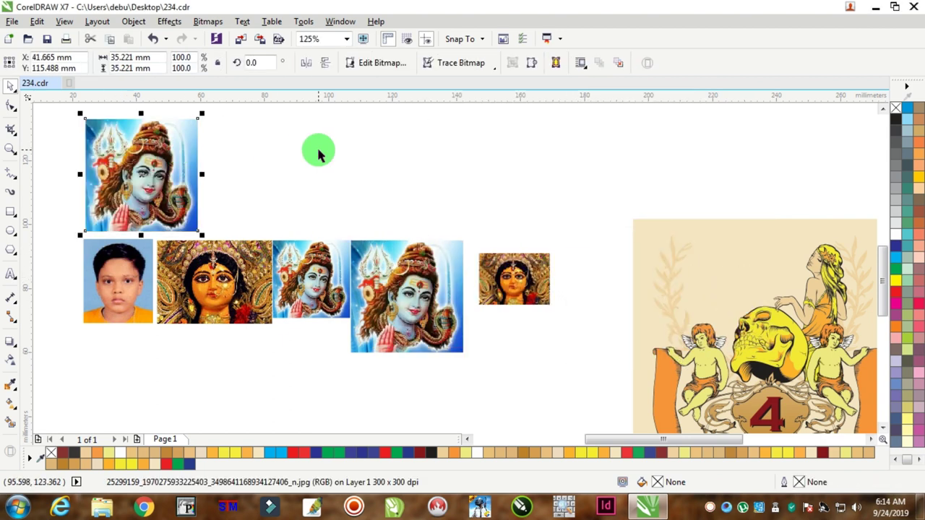
left_click(320, 151)
scroll(337, 154, "down", 2)
scroll(373, 128, "up", 1)
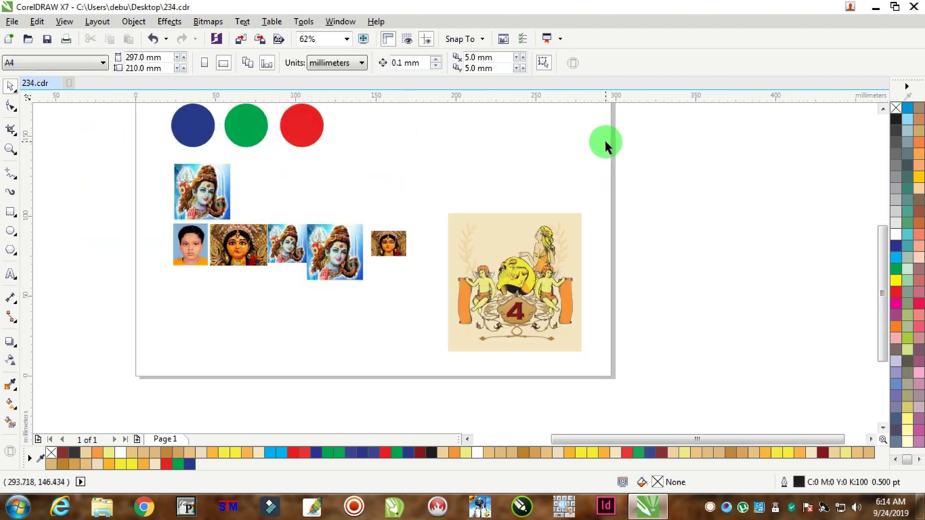
scroll(604, 130, "down", 2)
scroll(601, 124, "up", 2)
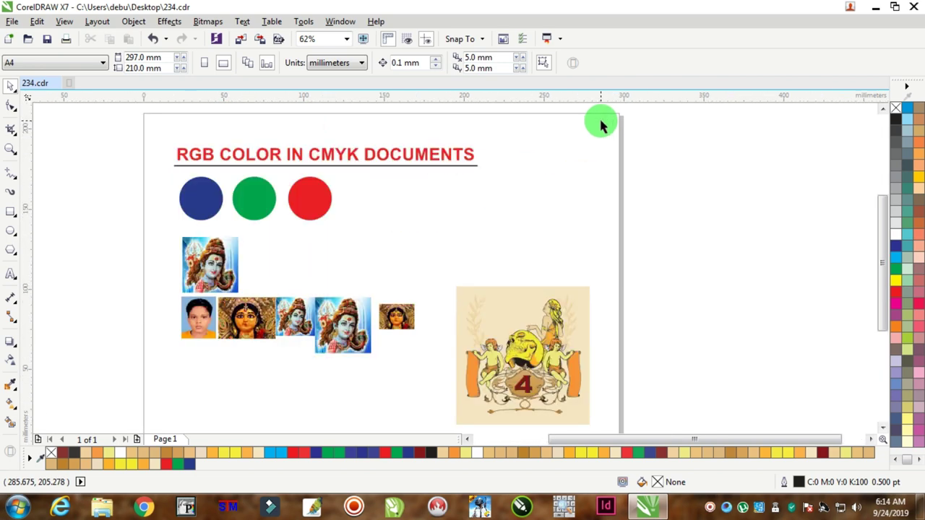